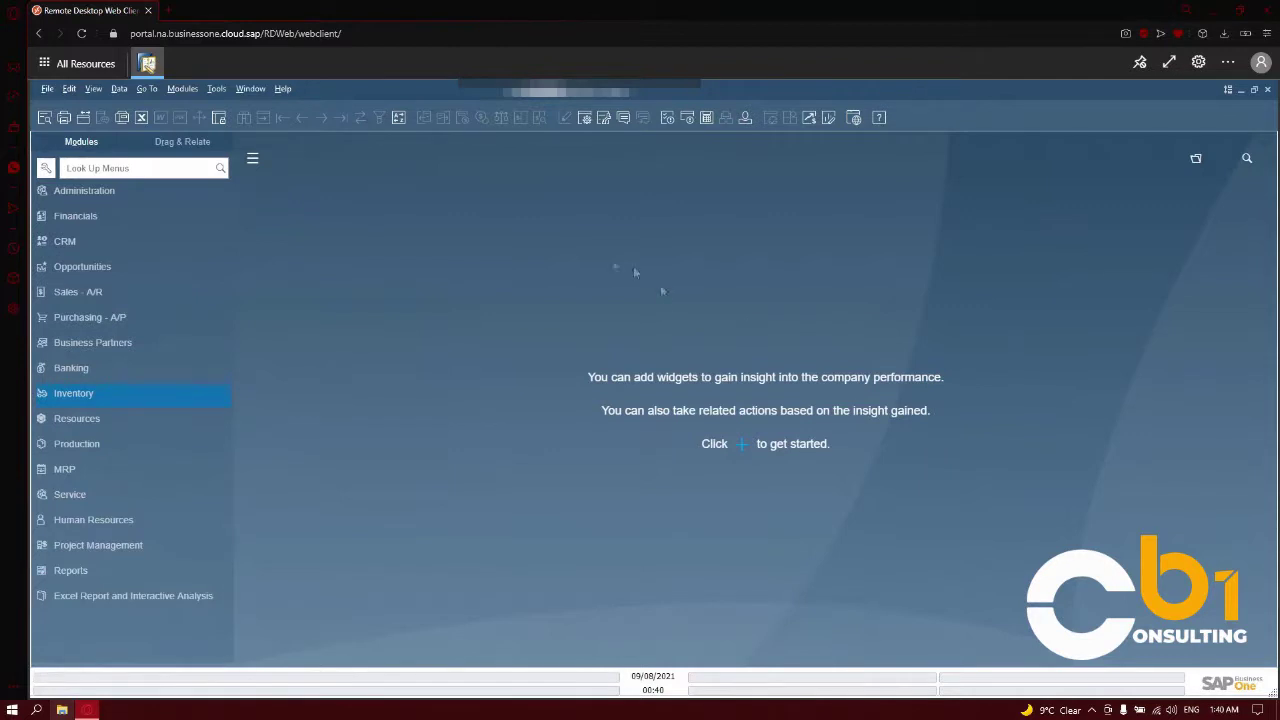
Open the Price Lists window listing six lists from Base Price to Small Account Sales Price.
click(86, 396)
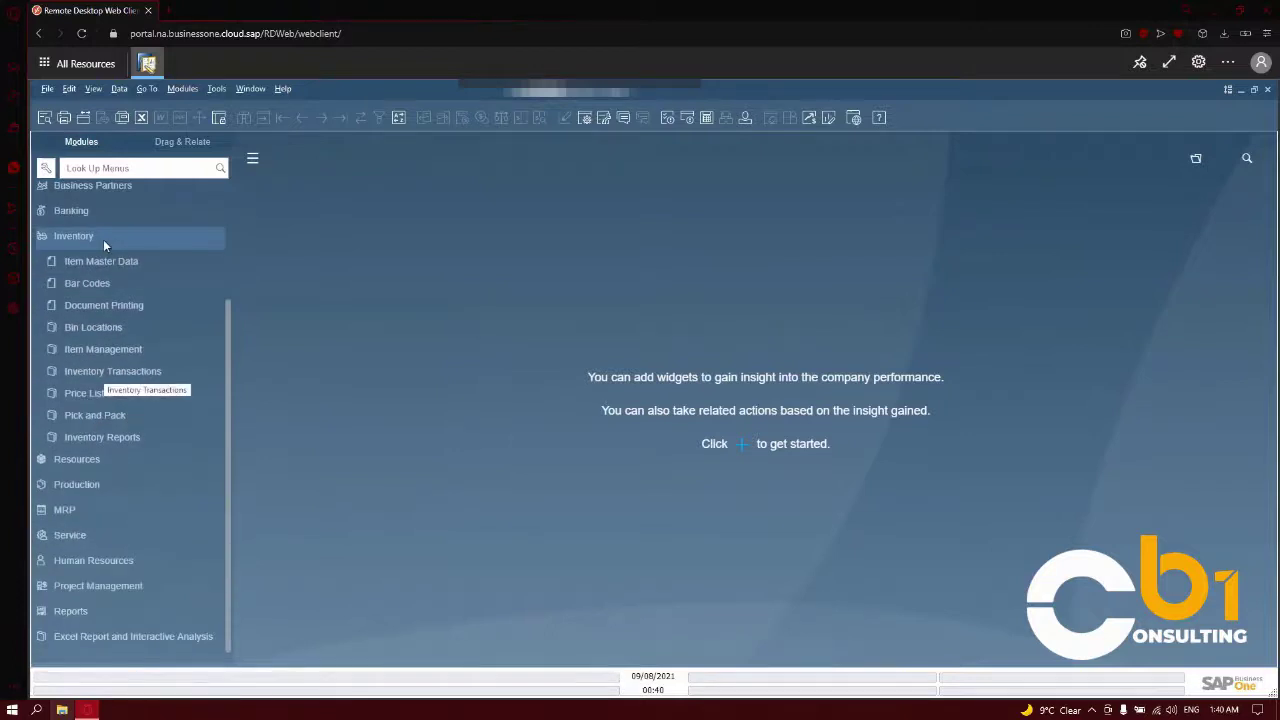
click(115, 373)
click(118, 396)
scroll(118, 396, down, 1)
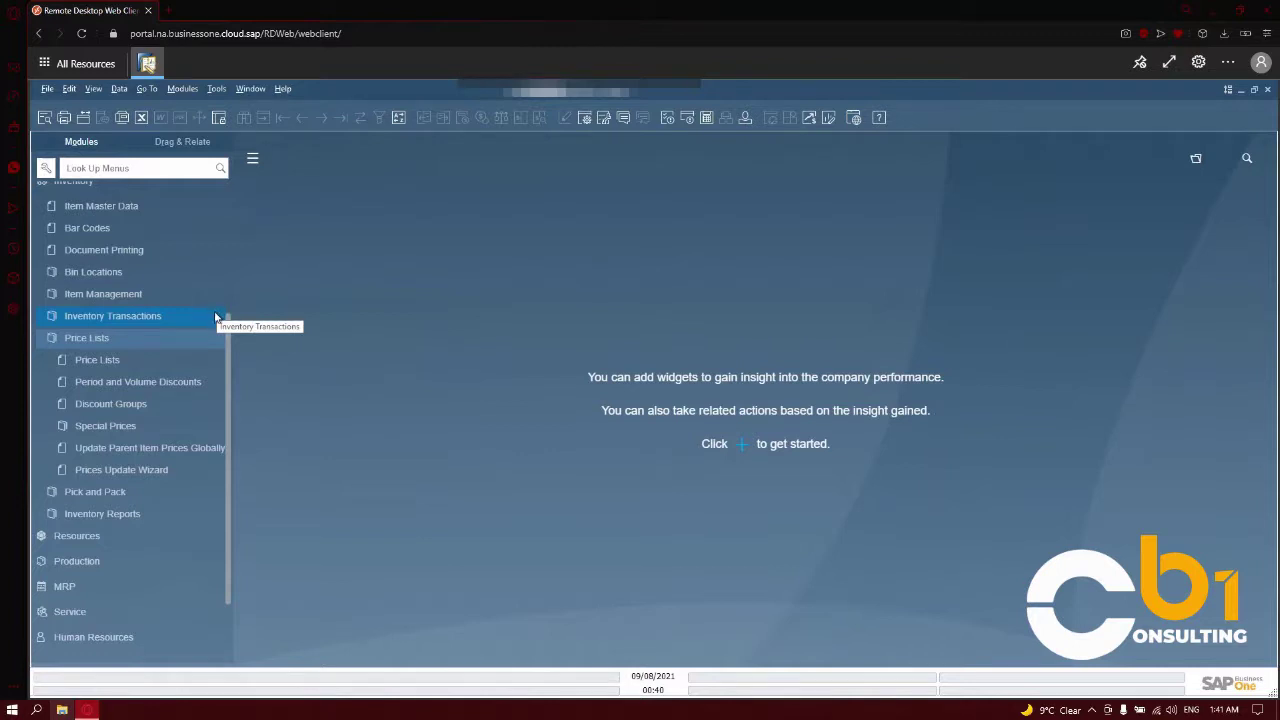
click(154, 363)
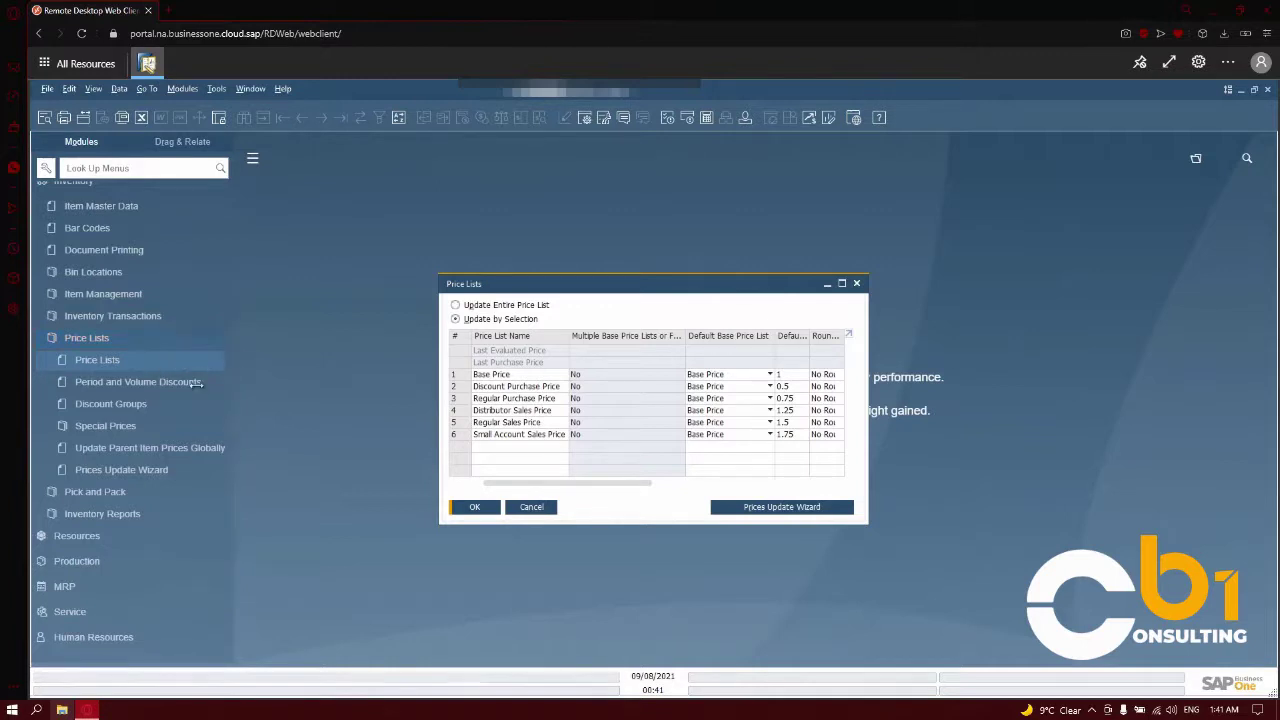
Expand Special Prices, widen the navigation panel, and close the Period and Volume Discounts window.
click(137, 382)
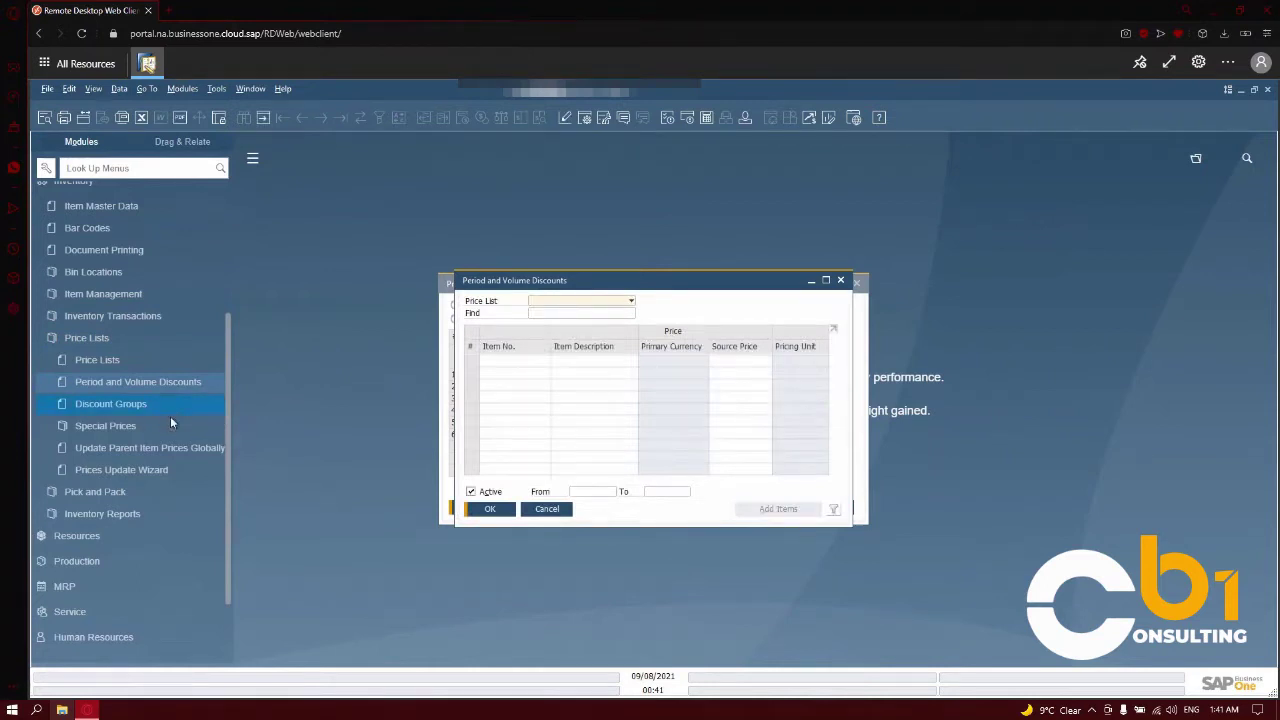
click(171, 424)
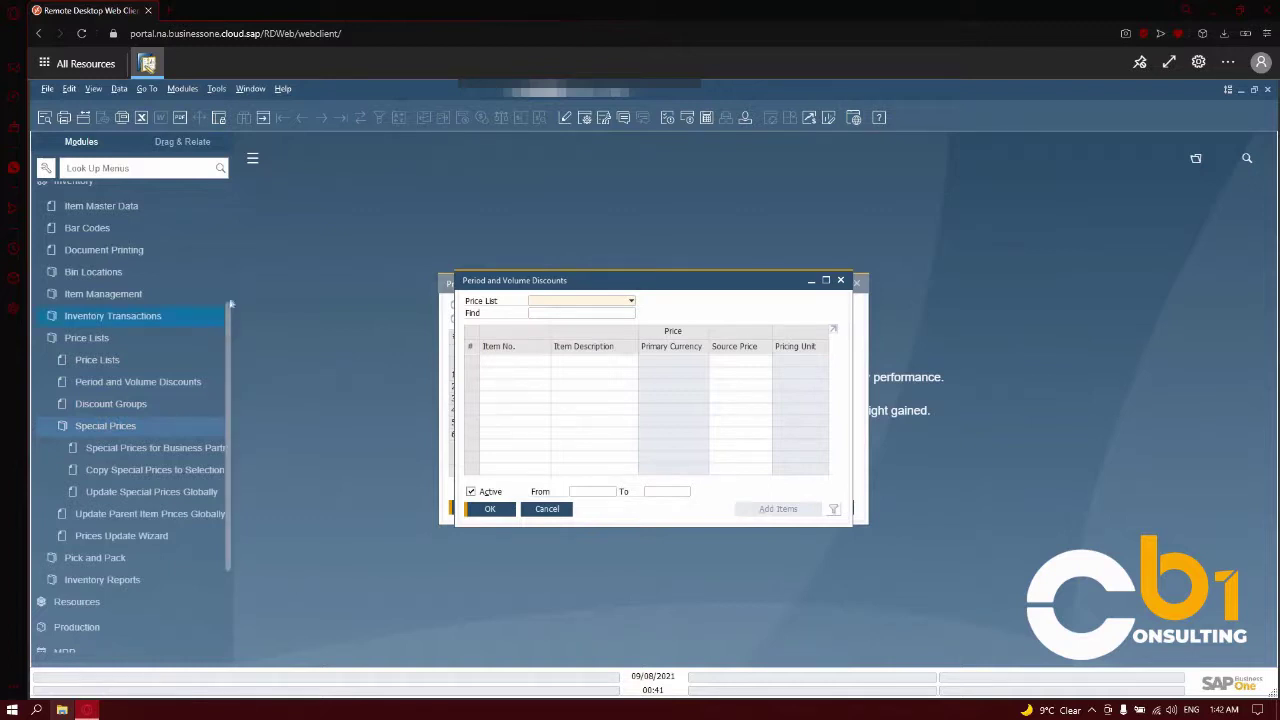
drag(230, 291, 334, 288)
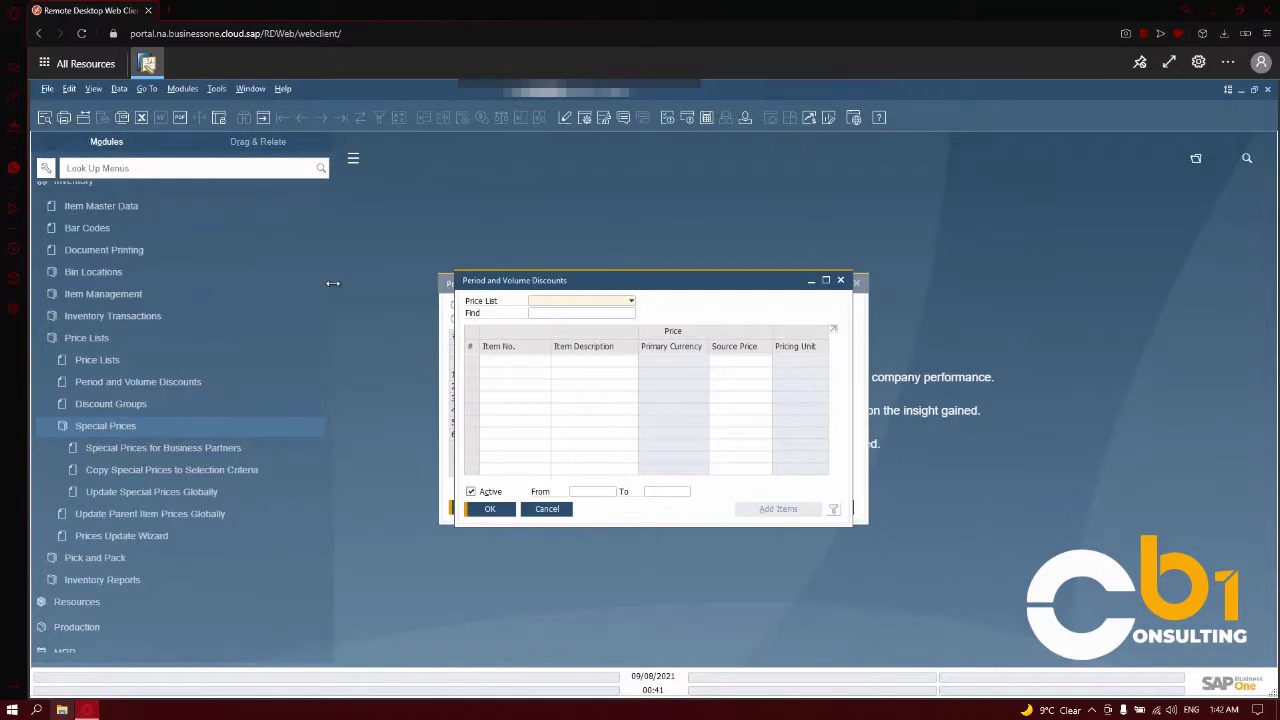
click(842, 280)
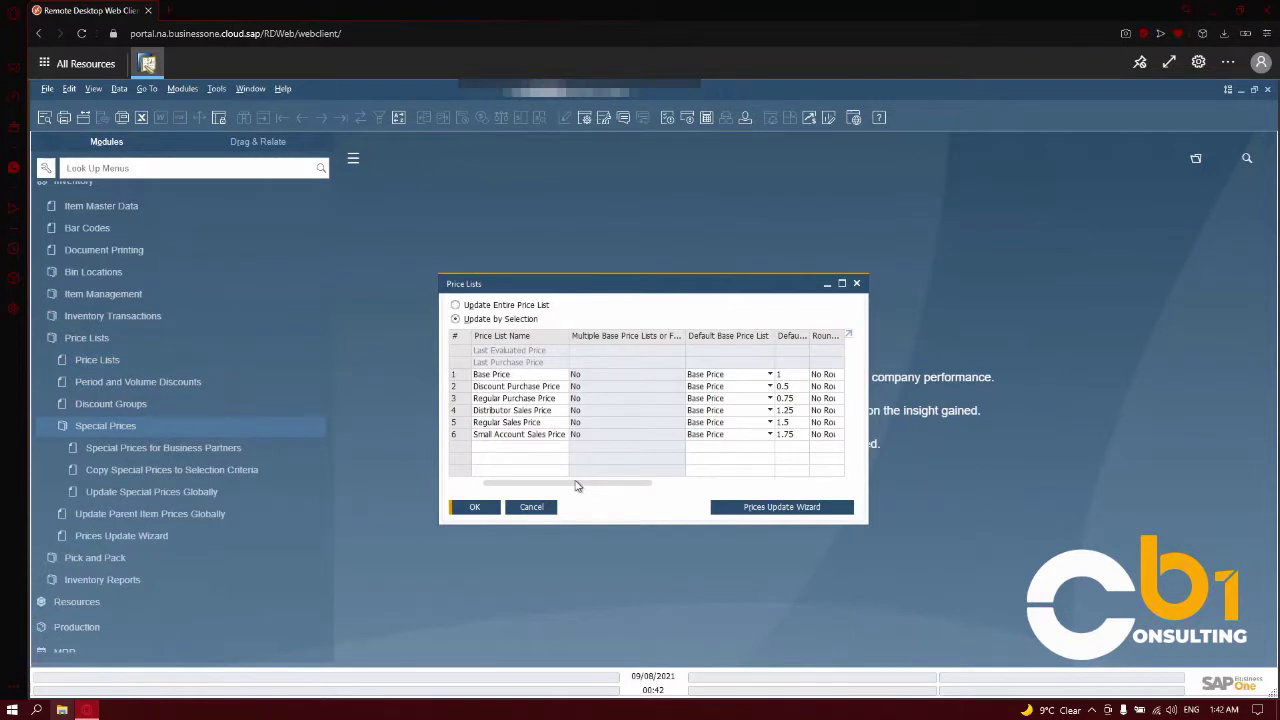
drag(576, 486, 469, 501)
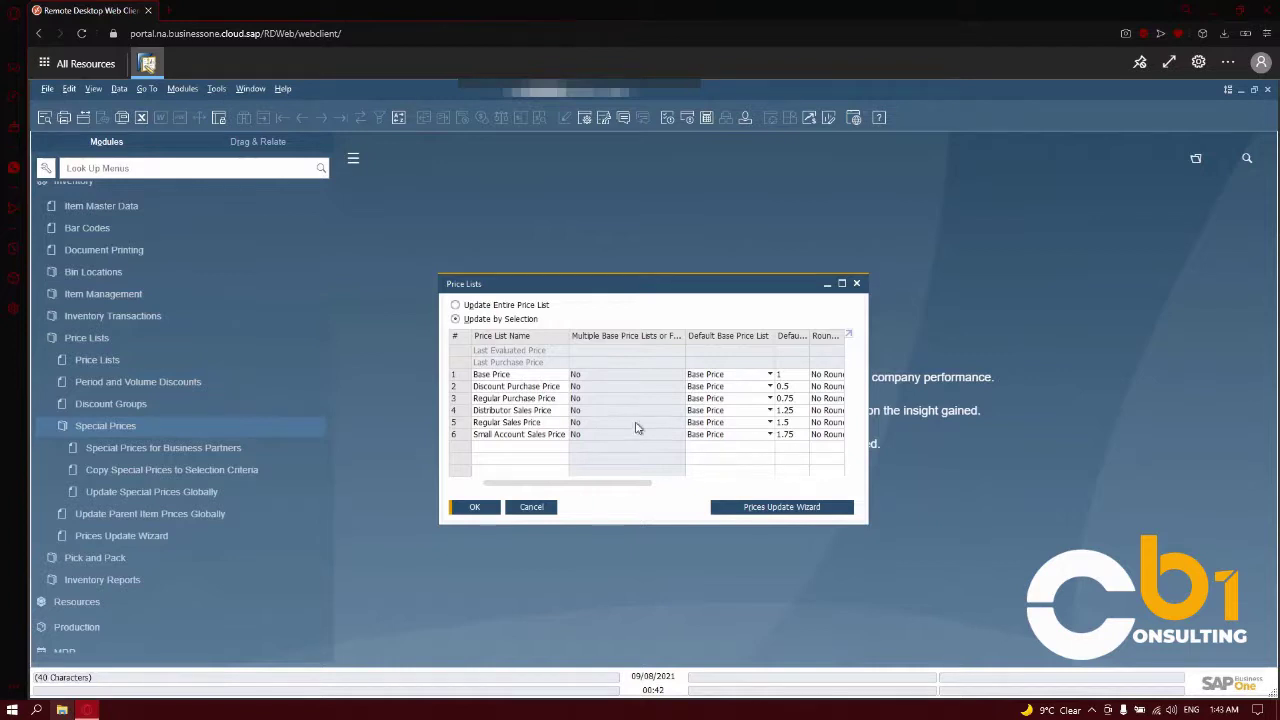
Open Period and Volume Discounts on the Base Price list and pick item 456 Phone for row 1.
click(271, 449)
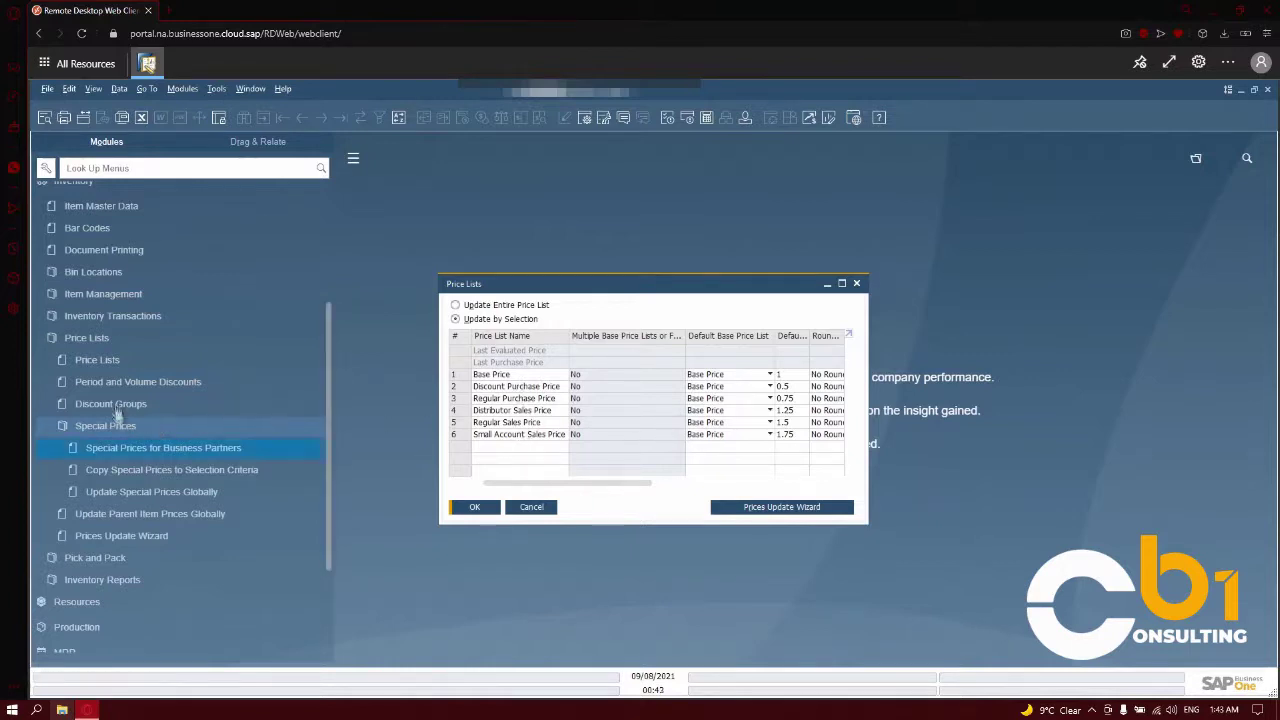
click(114, 383)
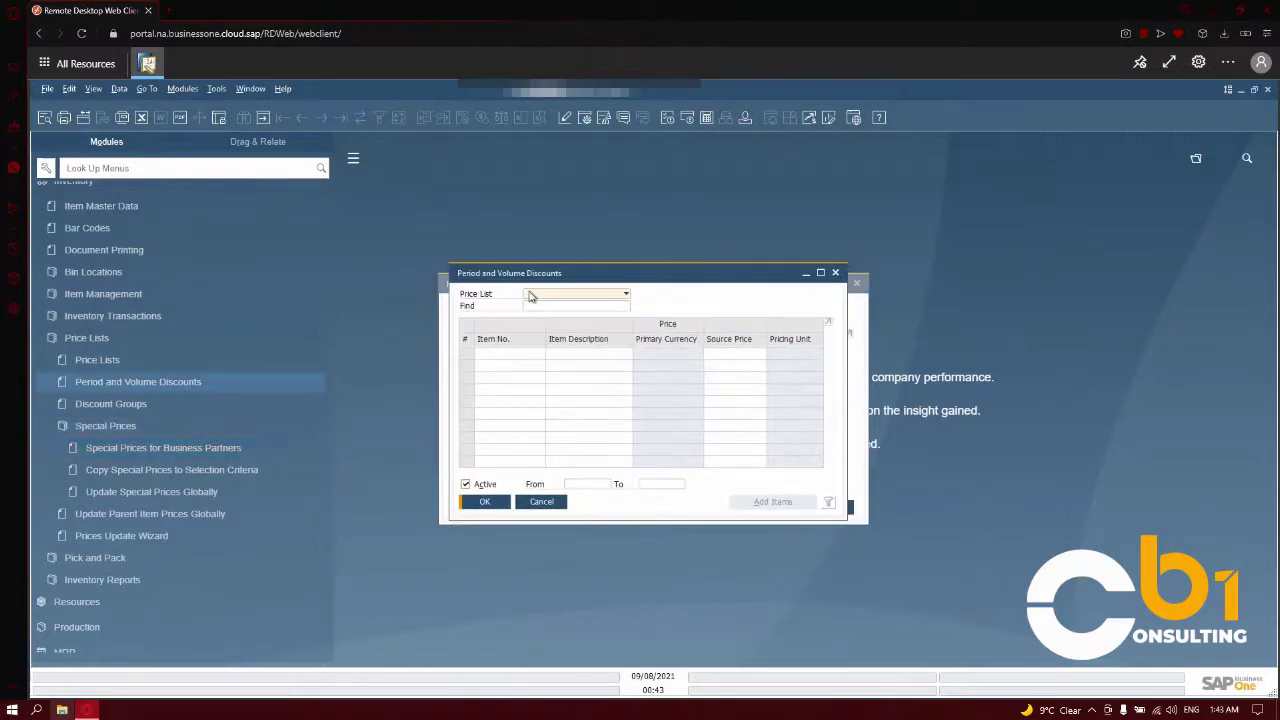
click(531, 296)
click(549, 306)
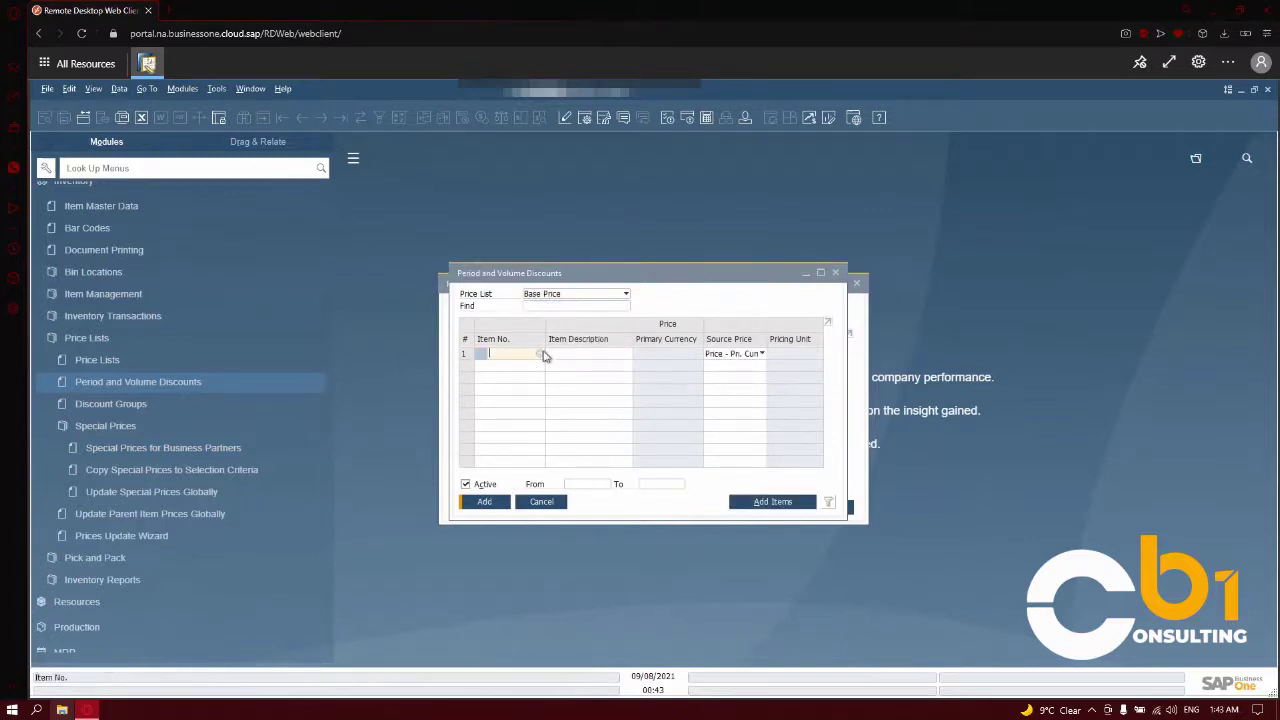
click(541, 355)
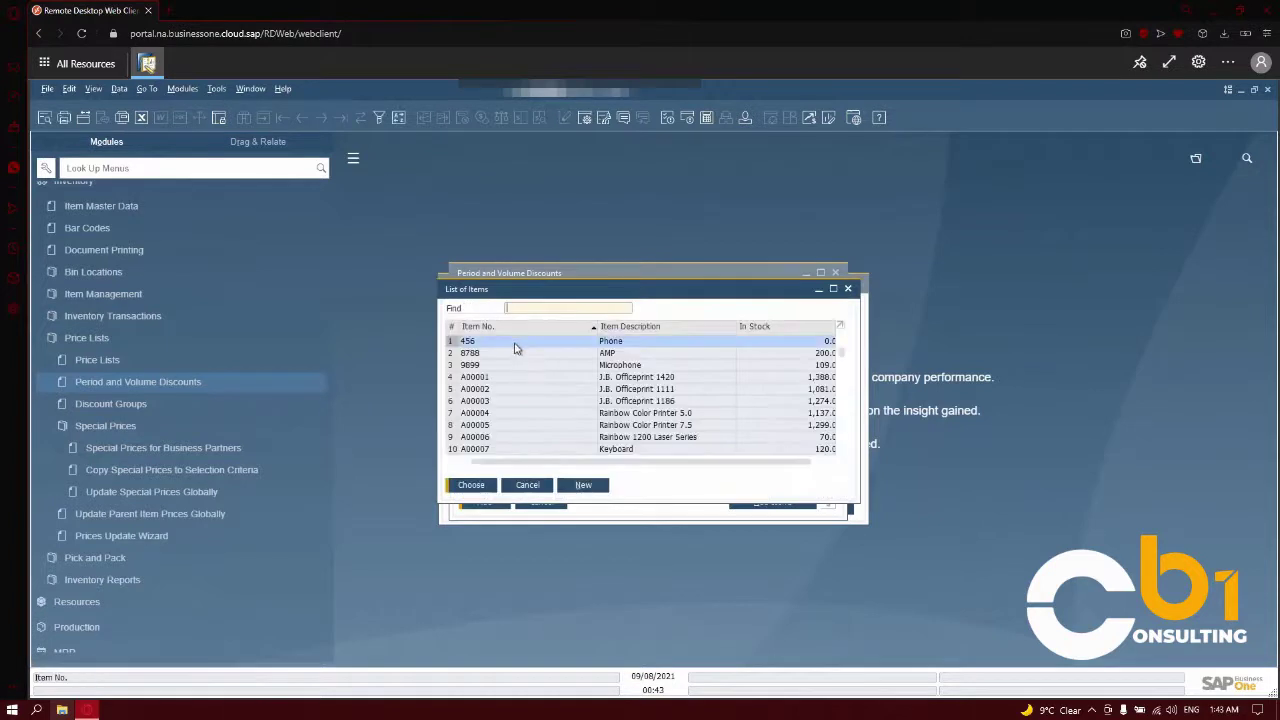
double_click(515, 348)
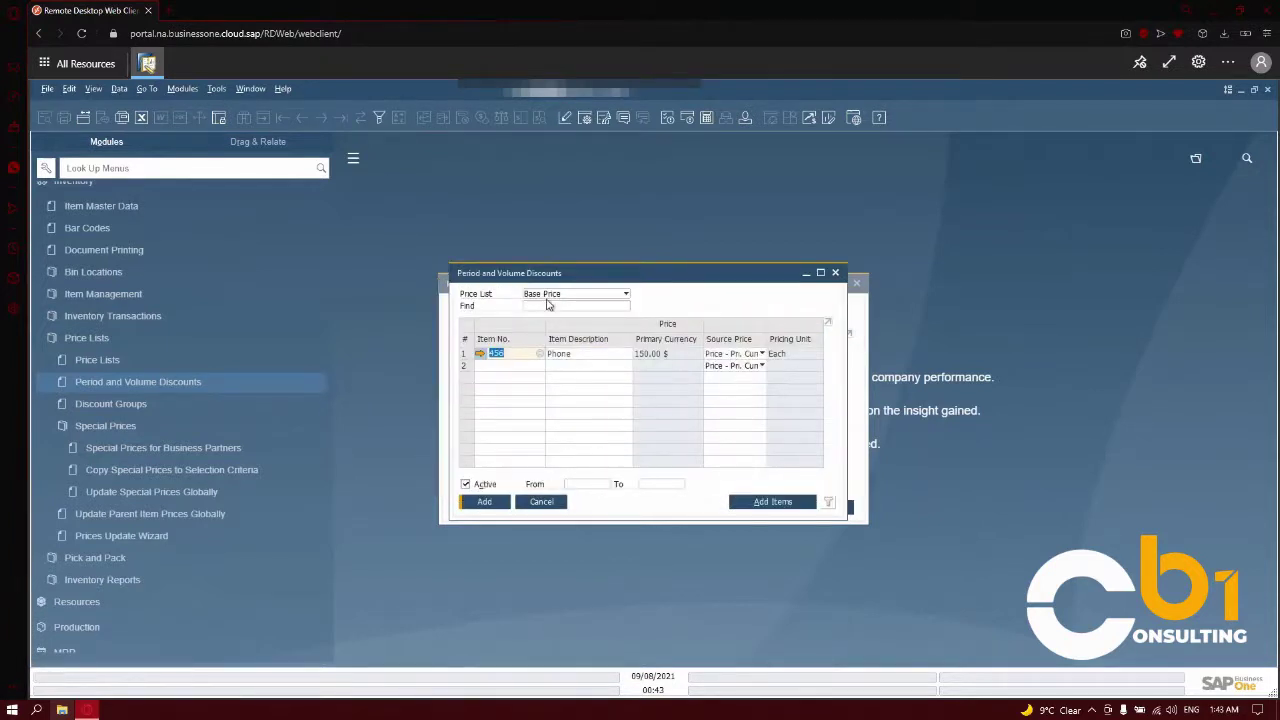
Keep the primary-currency source price and add the 150.00 $ discount, confirming the system message.
click(744, 357)
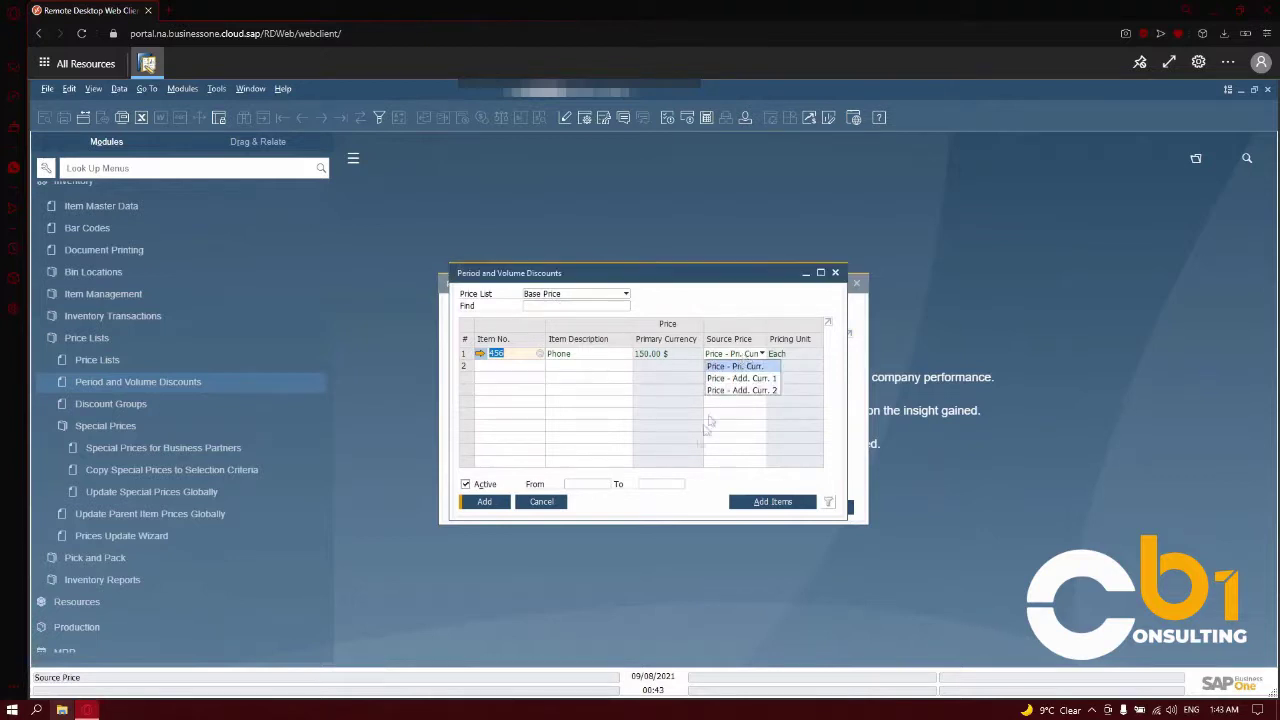
click(735, 366)
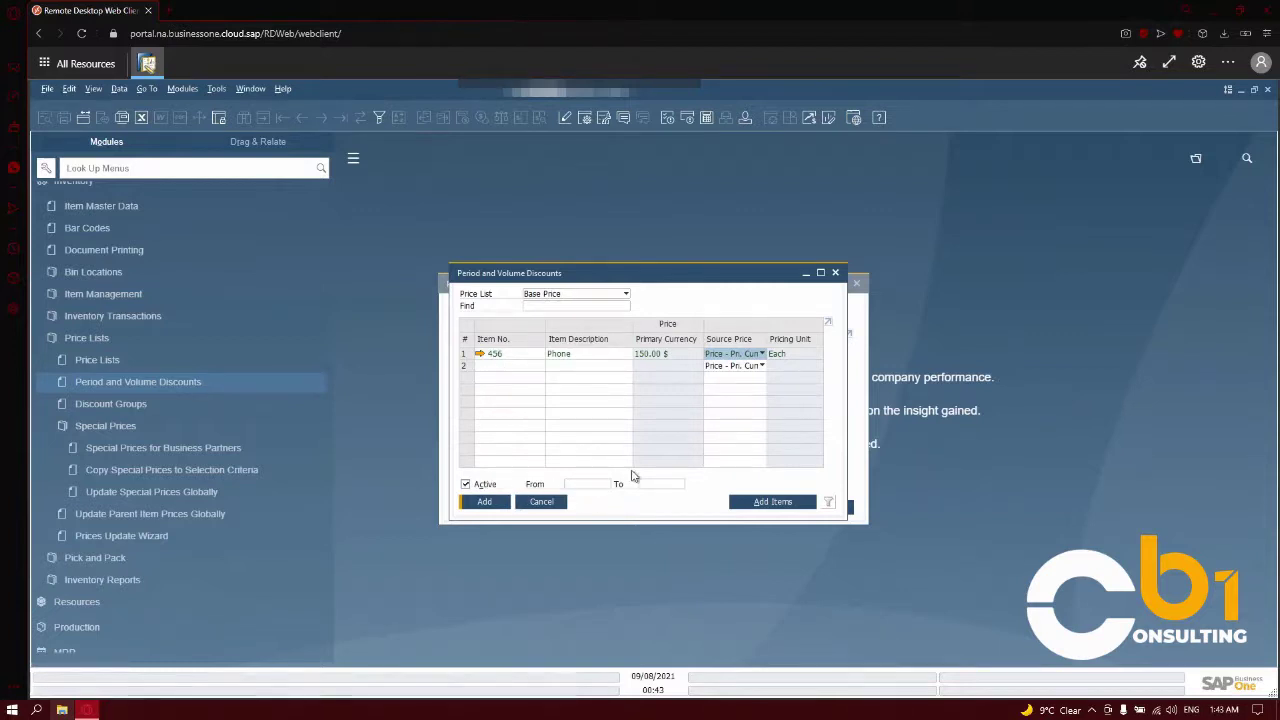
click(484, 502)
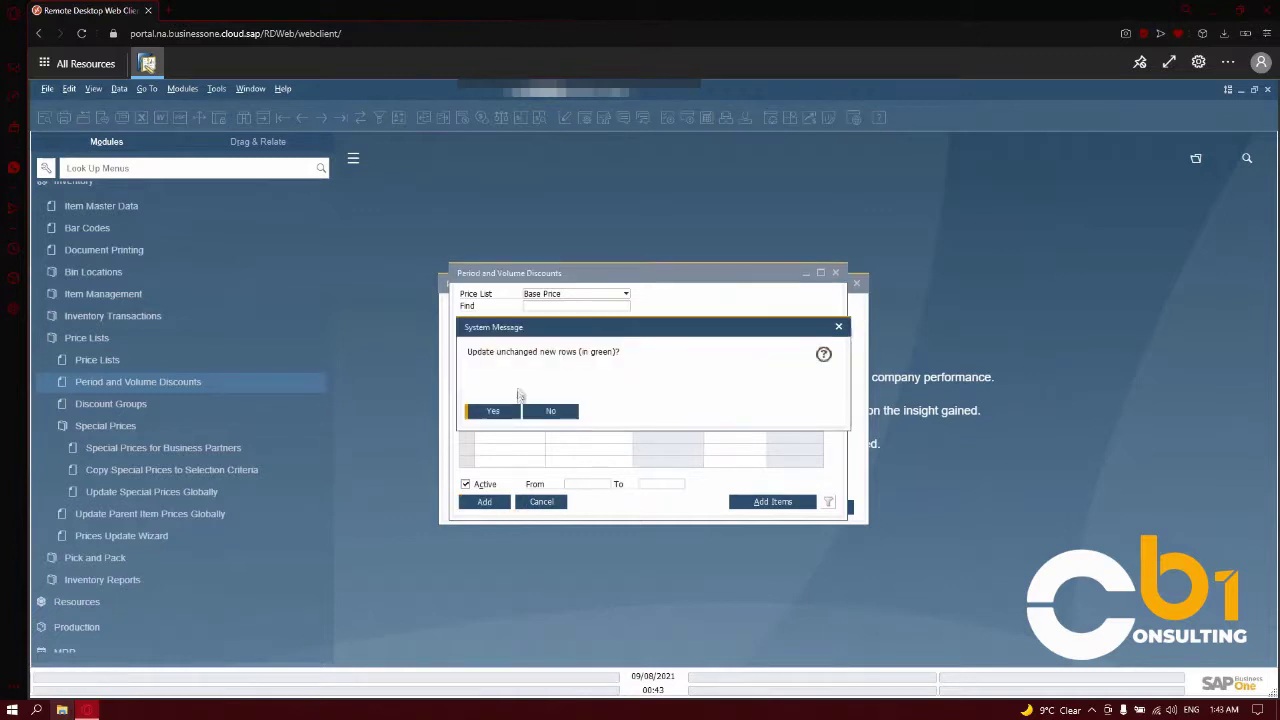
click(491, 413)
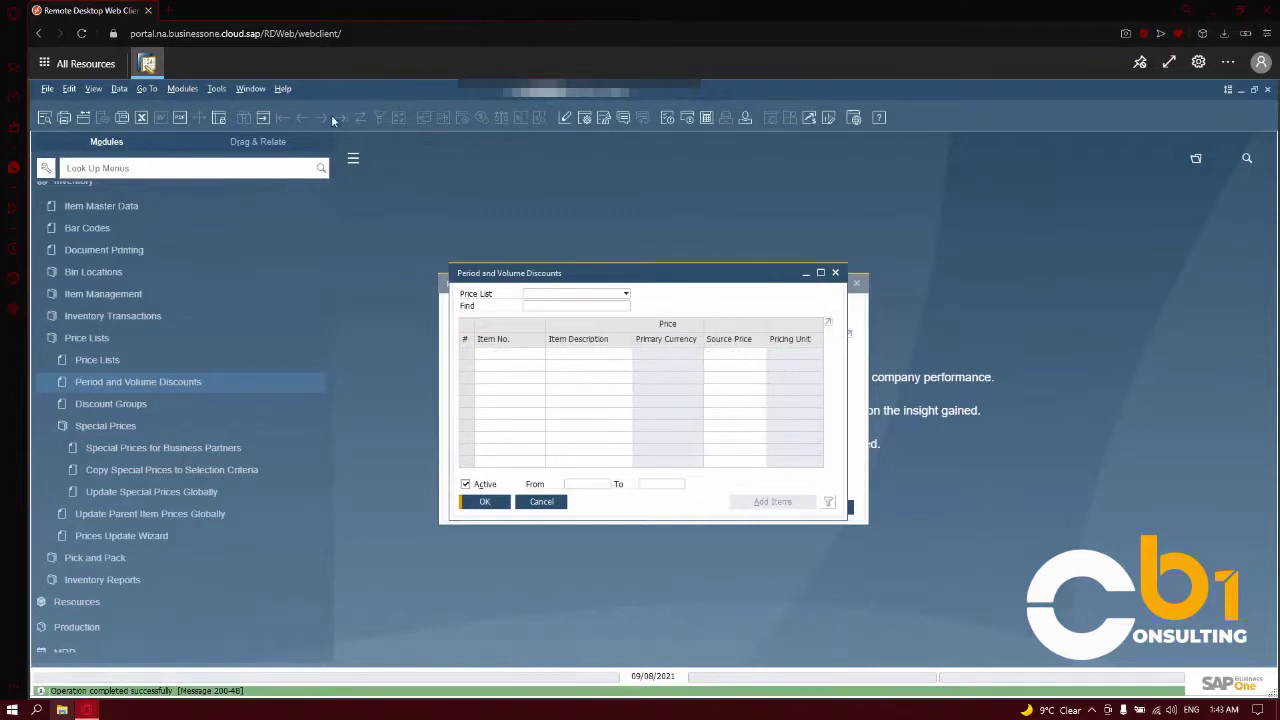
click(582, 486)
Add item 8788 AMP to Base Price row 2, active from 09/08/2021 to 09/15/2021.
click(537, 299)
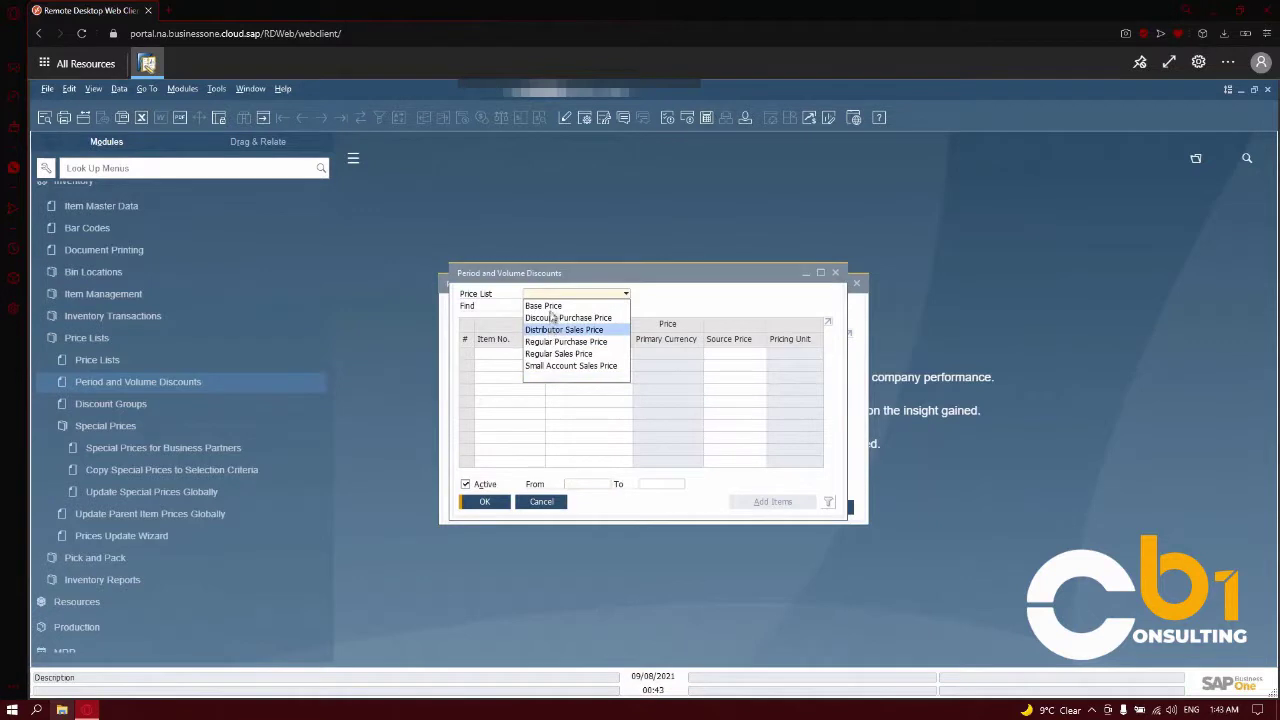
click(552, 307)
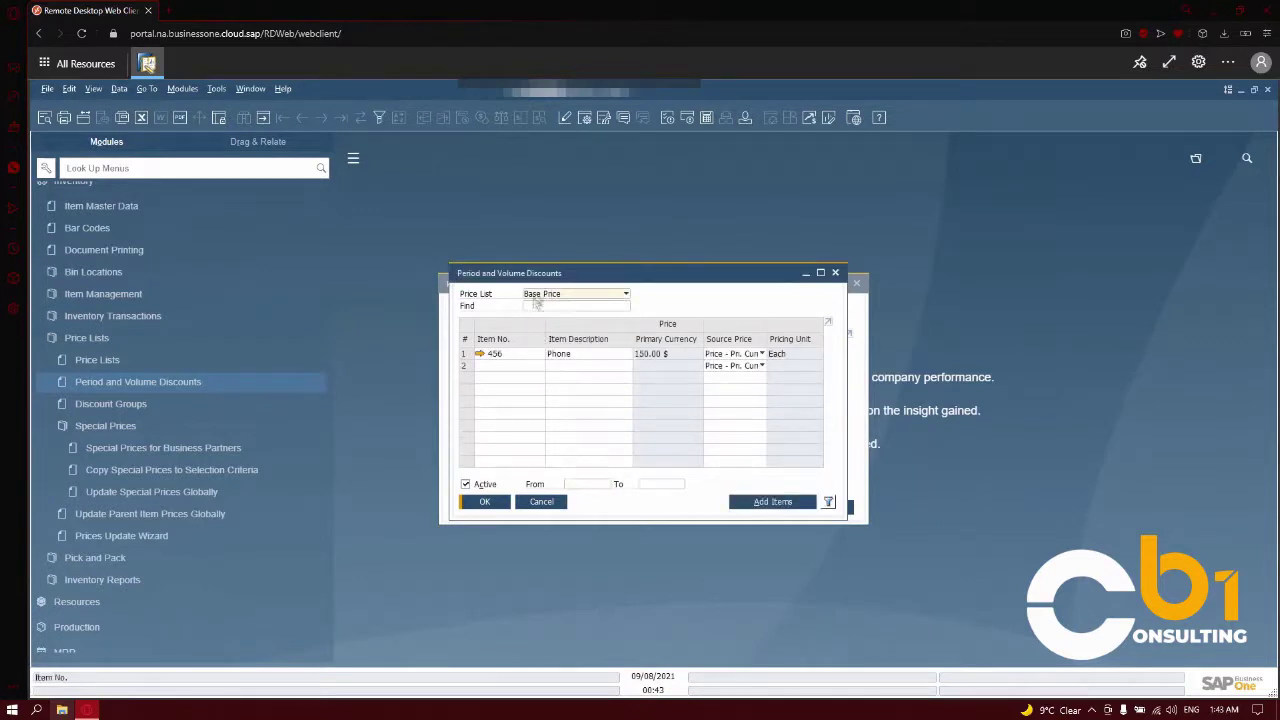
click(518, 368)
click(540, 368)
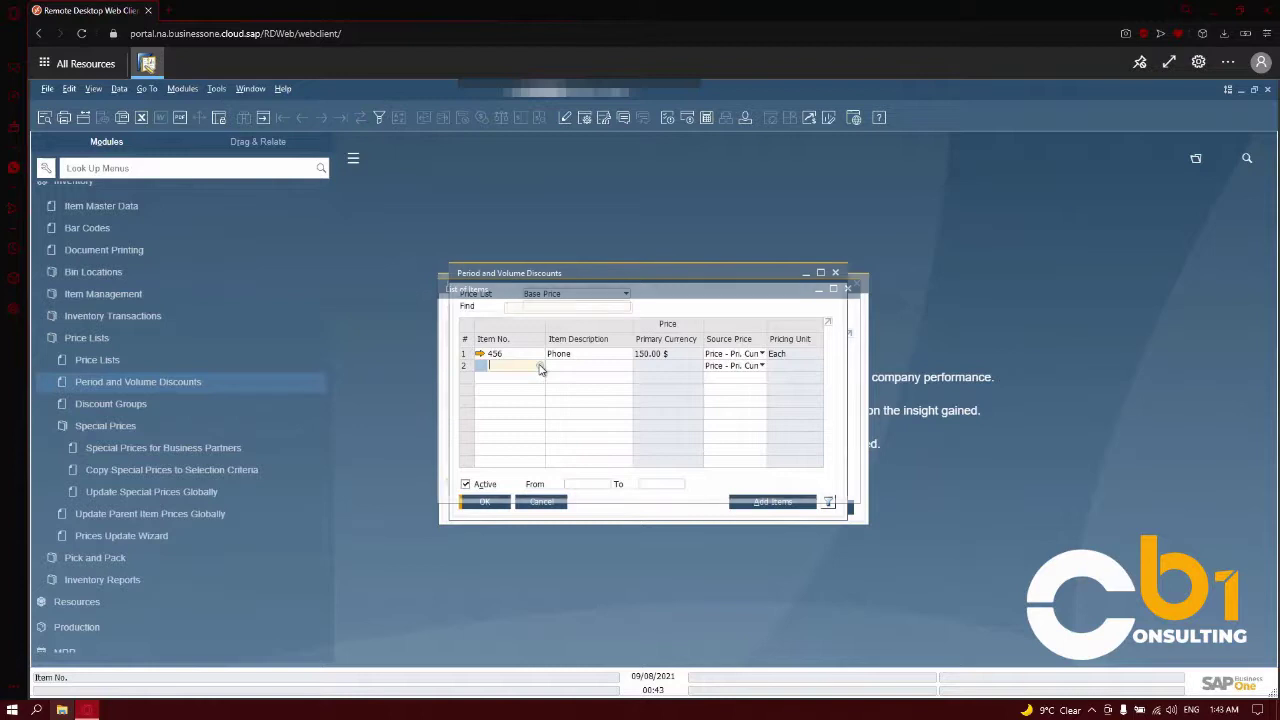
click(581, 486)
click(607, 486)
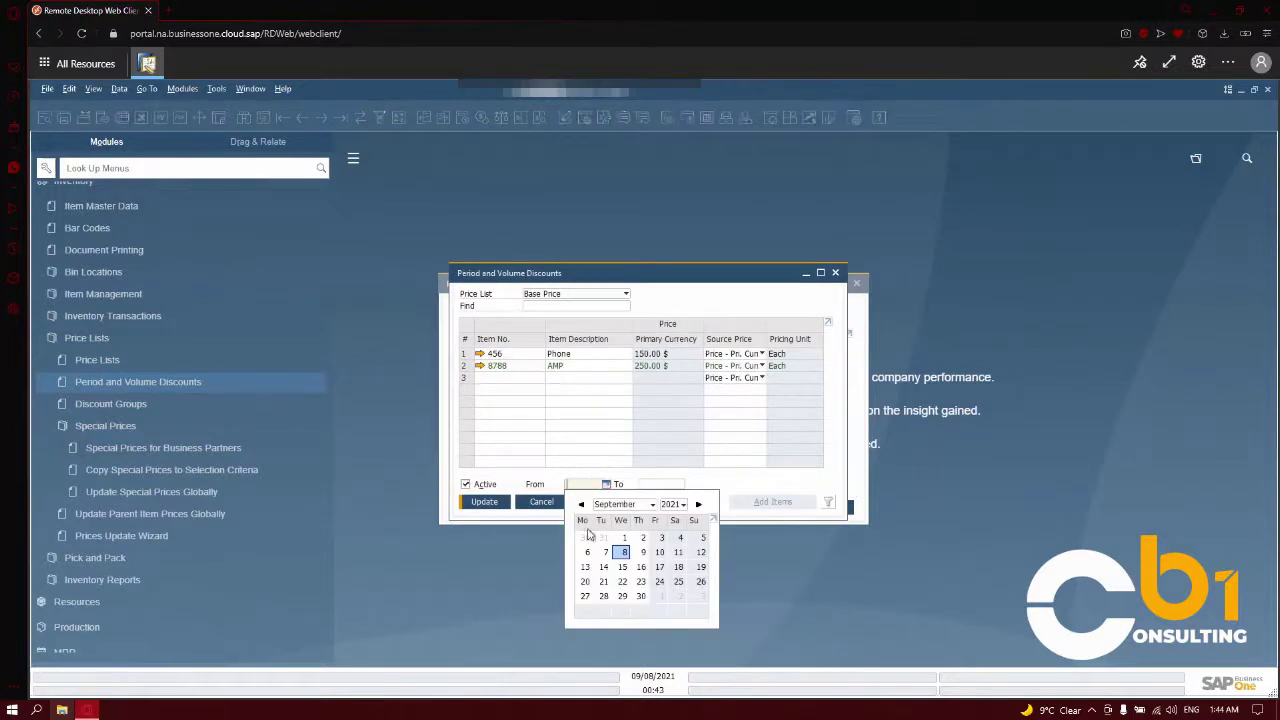
click(617, 558)
click(678, 486)
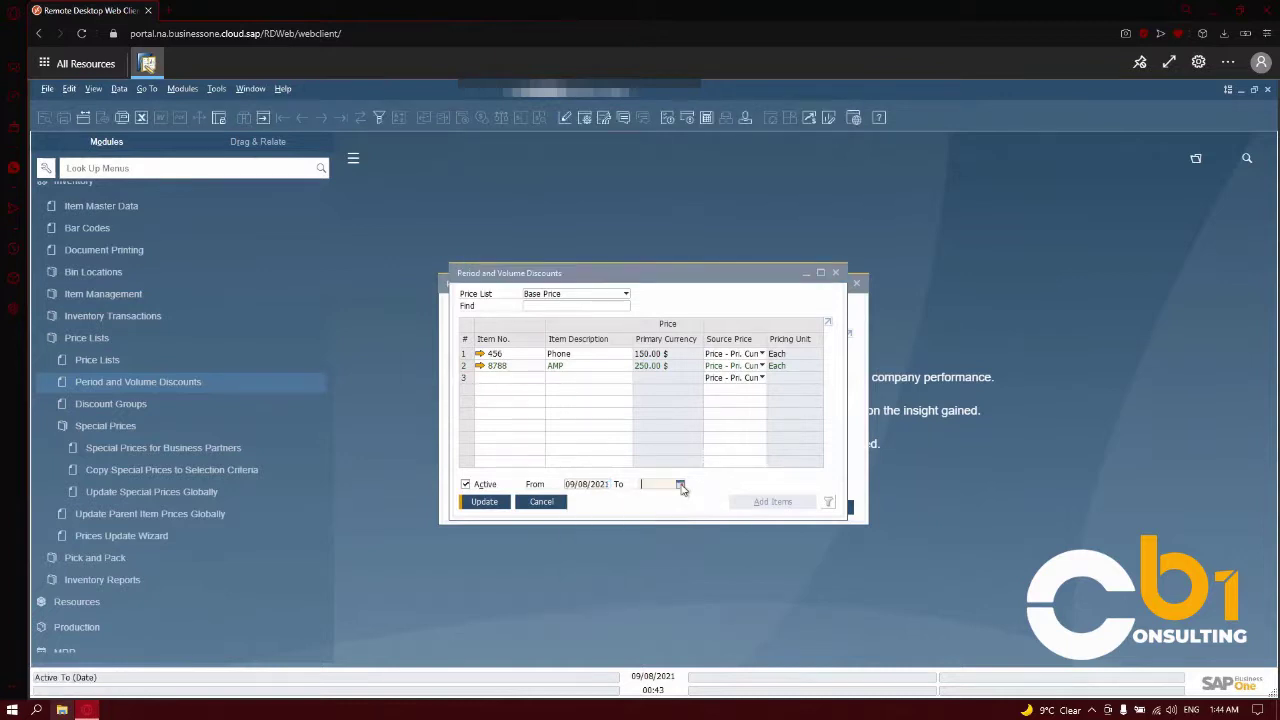
click(680, 485)
click(697, 567)
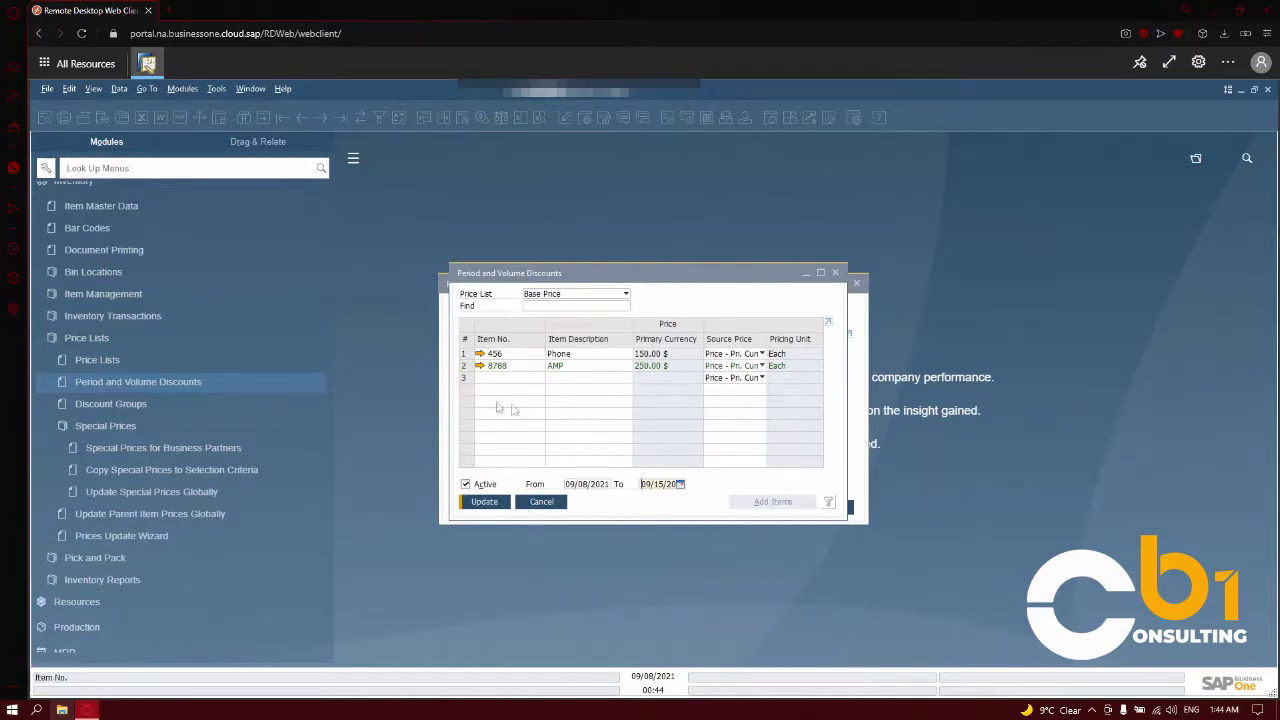
Keep row 2 on the primary-currency price of 250.00 $ and update the discounts.
click(603, 384)
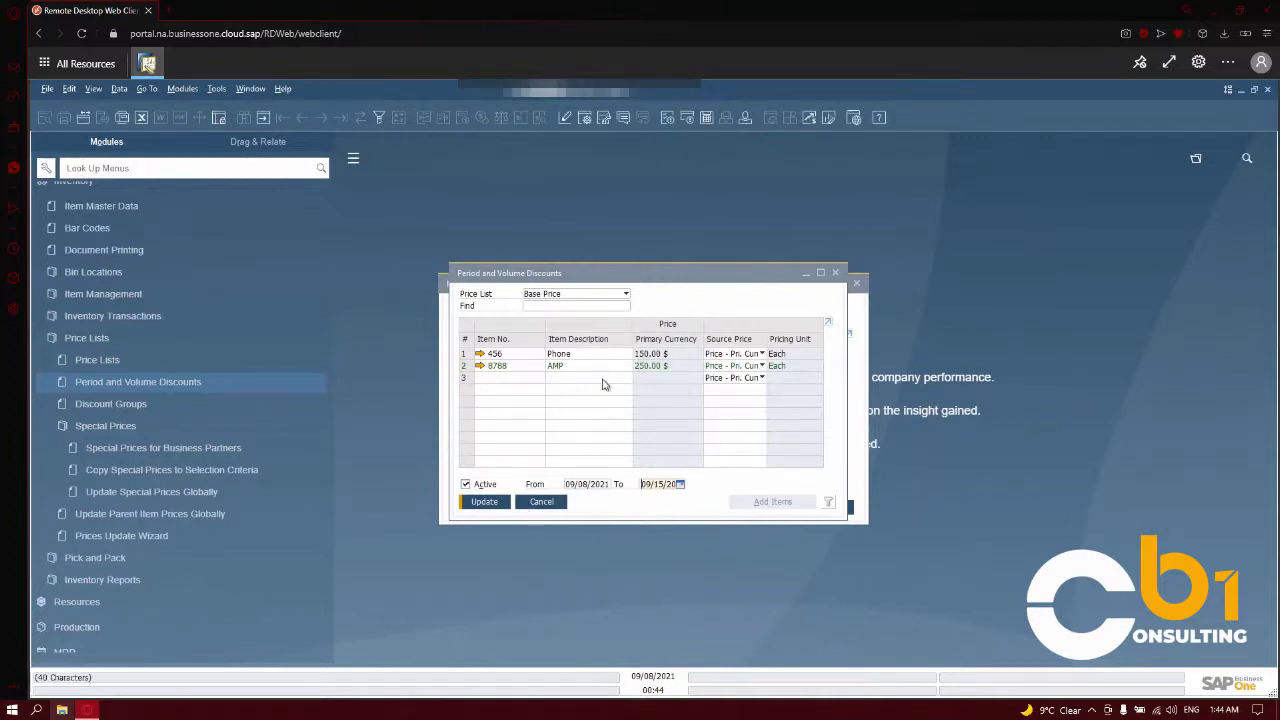
click(748, 379)
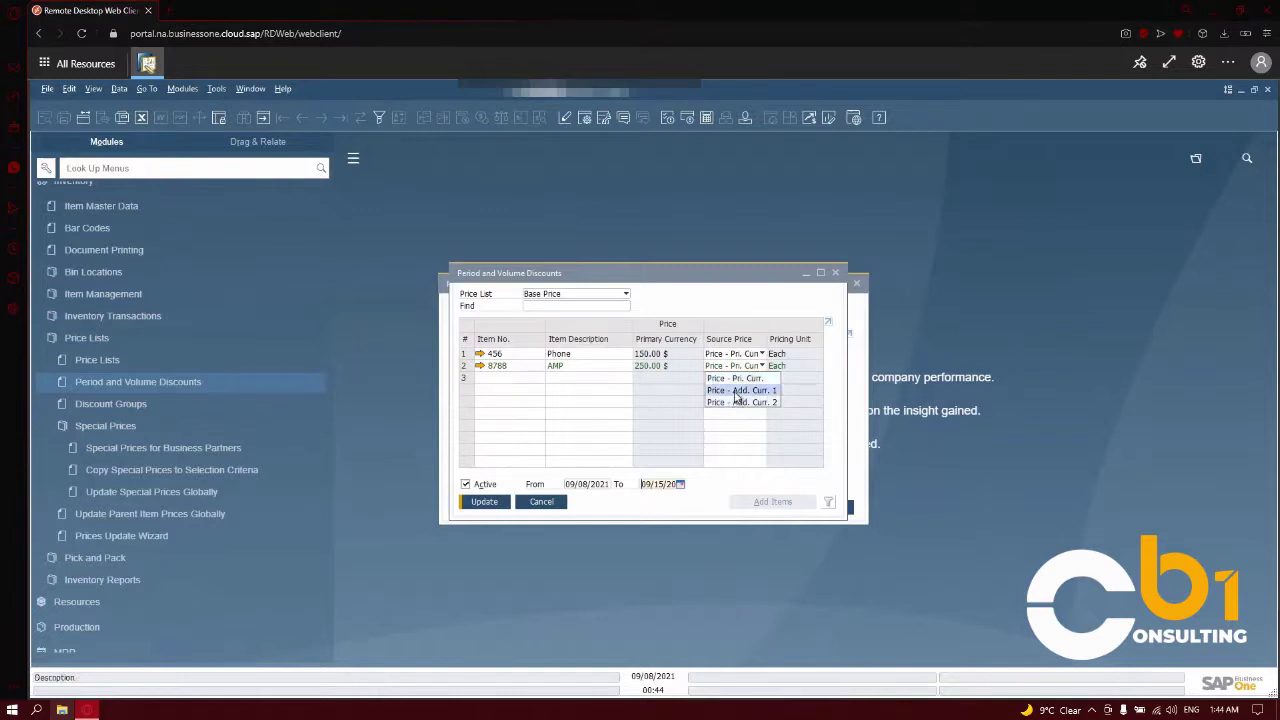
click(741, 390)
click(741, 368)
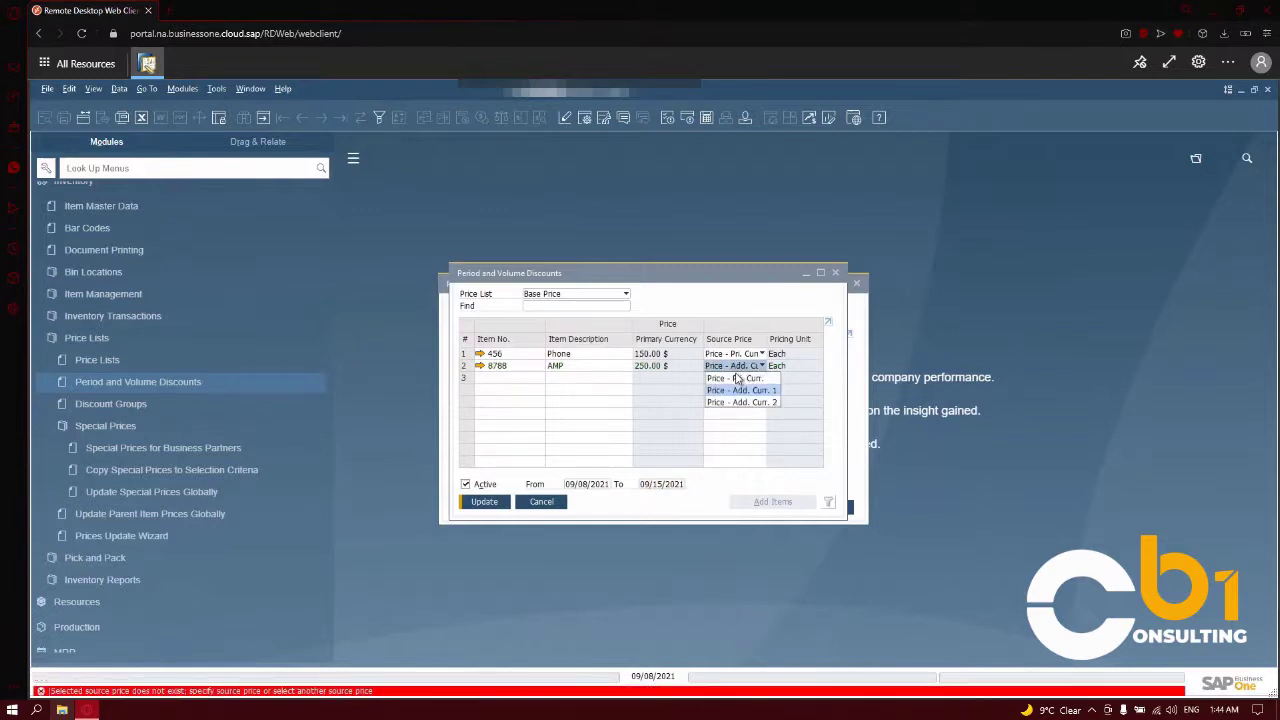
click(737, 378)
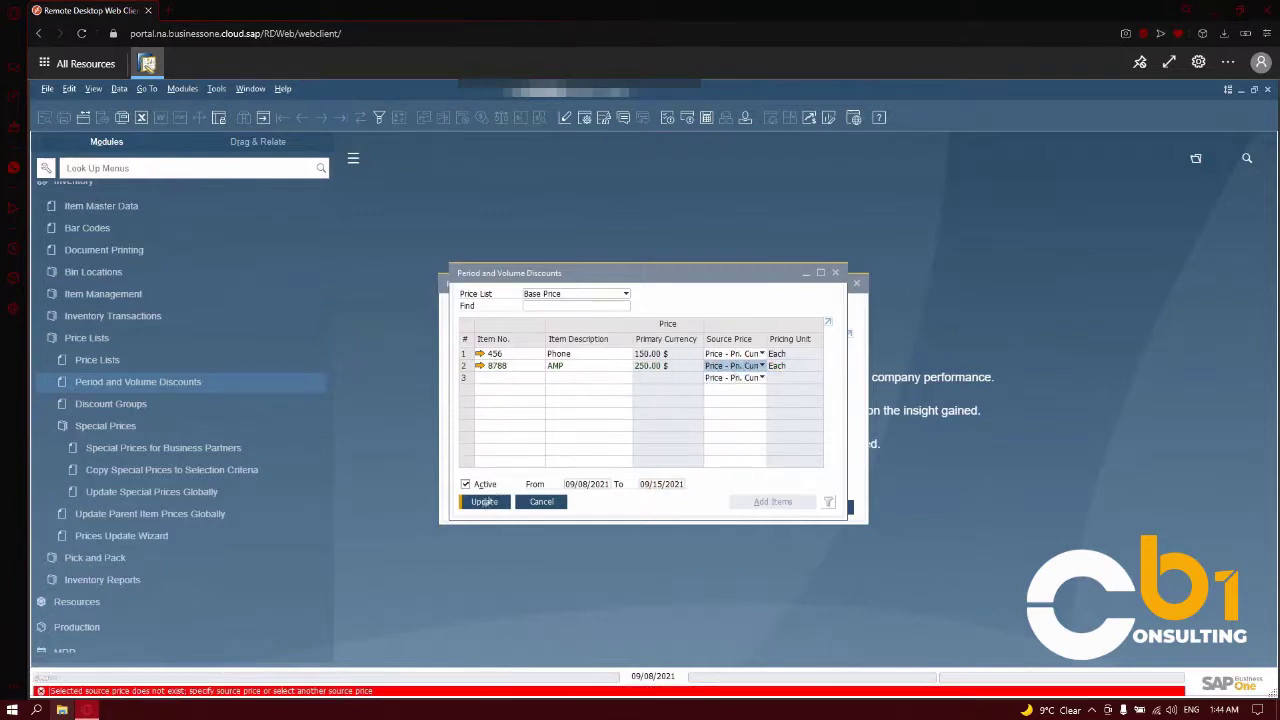
click(470, 505)
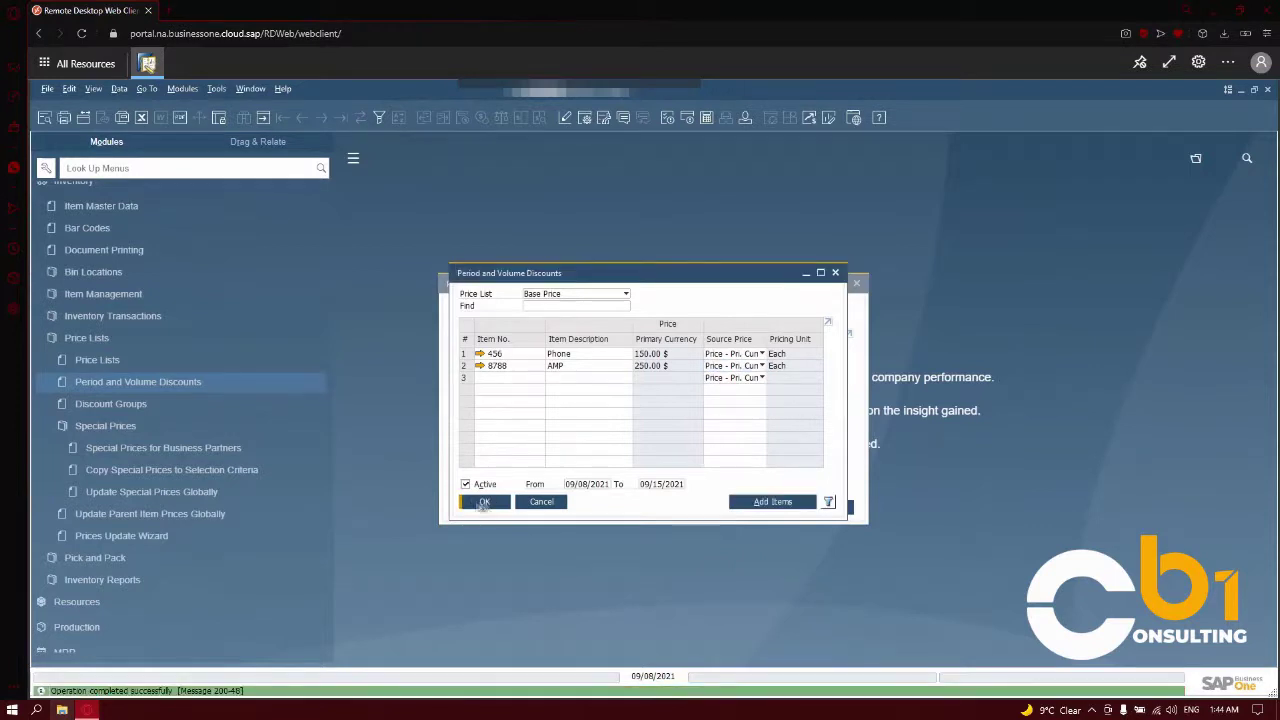
click(772, 502)
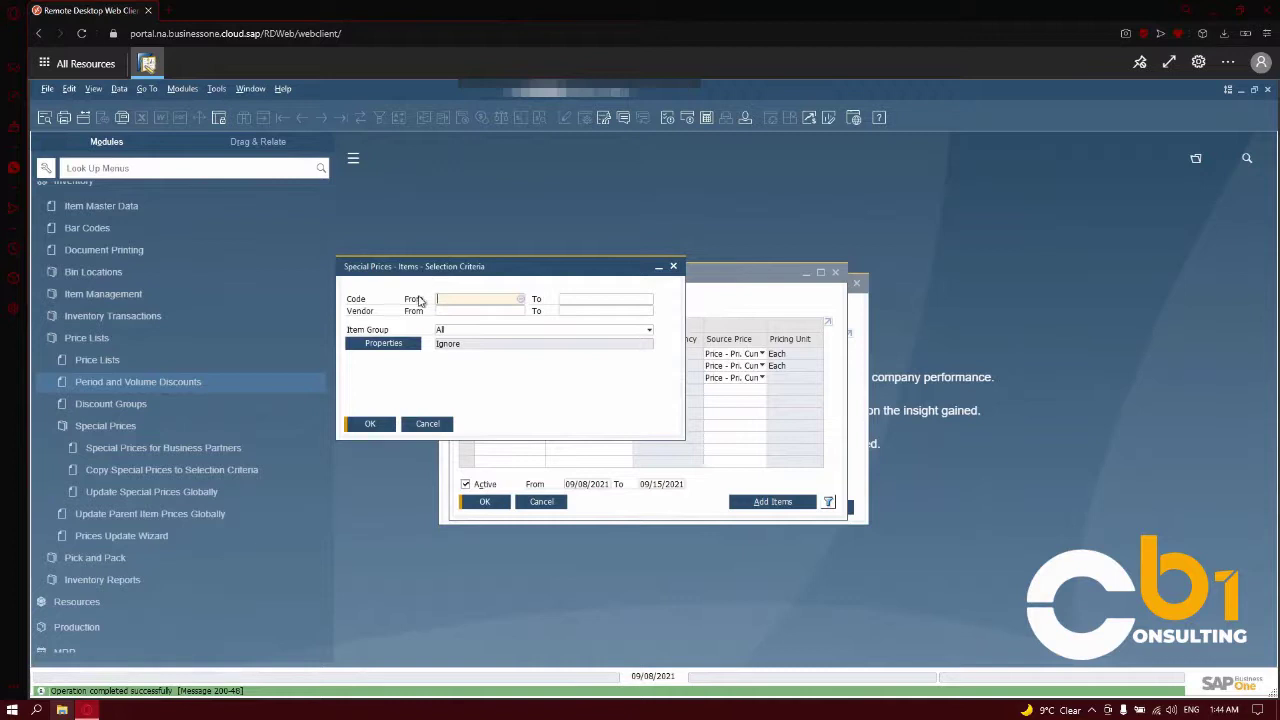
Set the selection criteria code range to A00002 through A00005 and load those items.
click(520, 299)
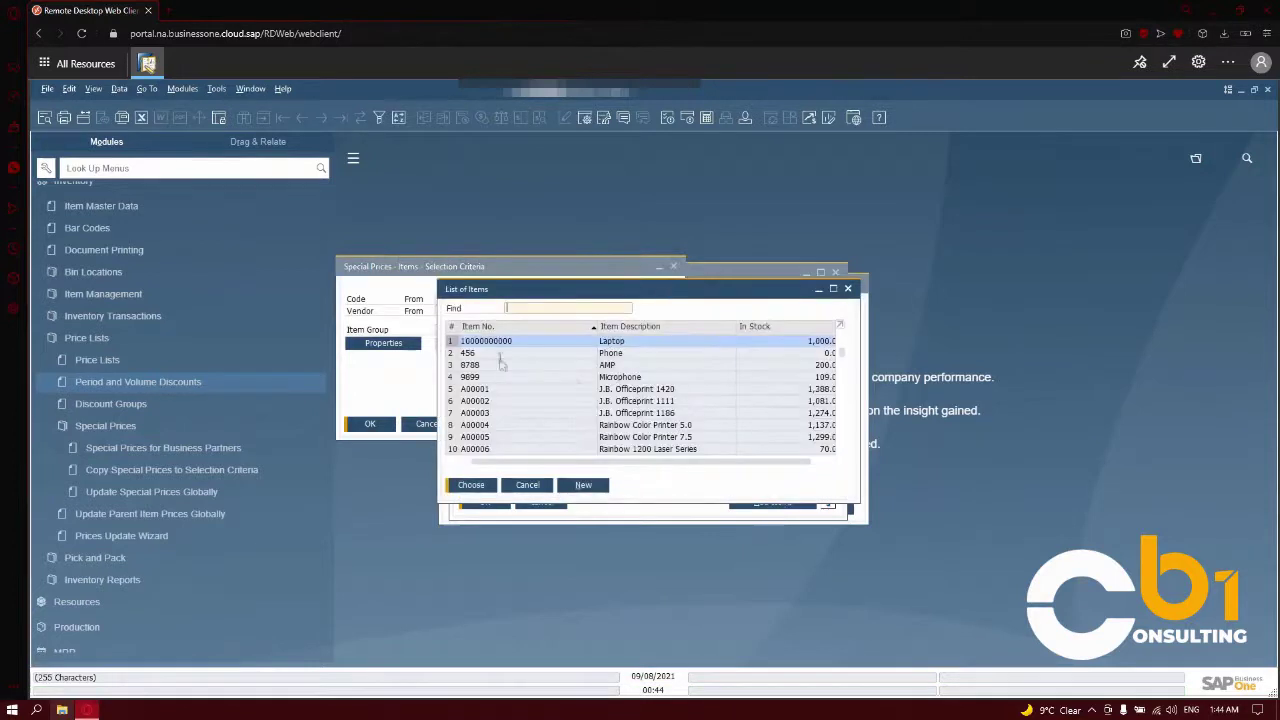
click(625, 401)
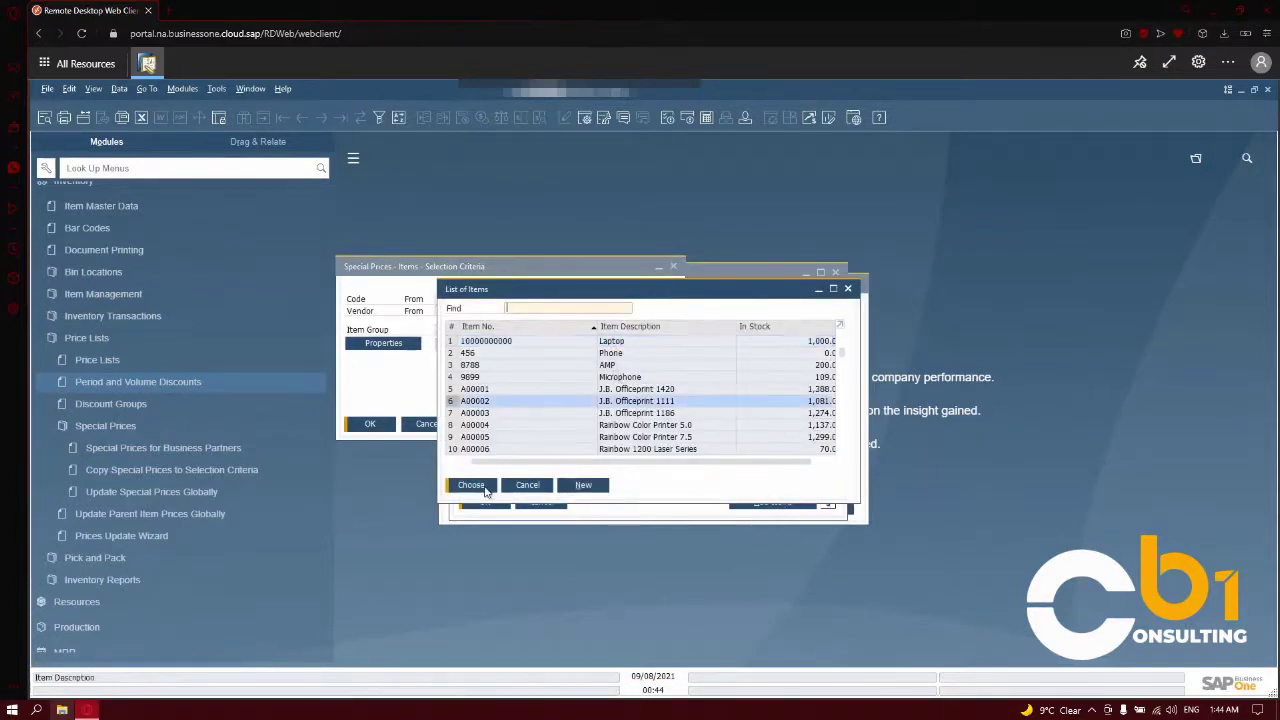
click(471, 485)
click(645, 299)
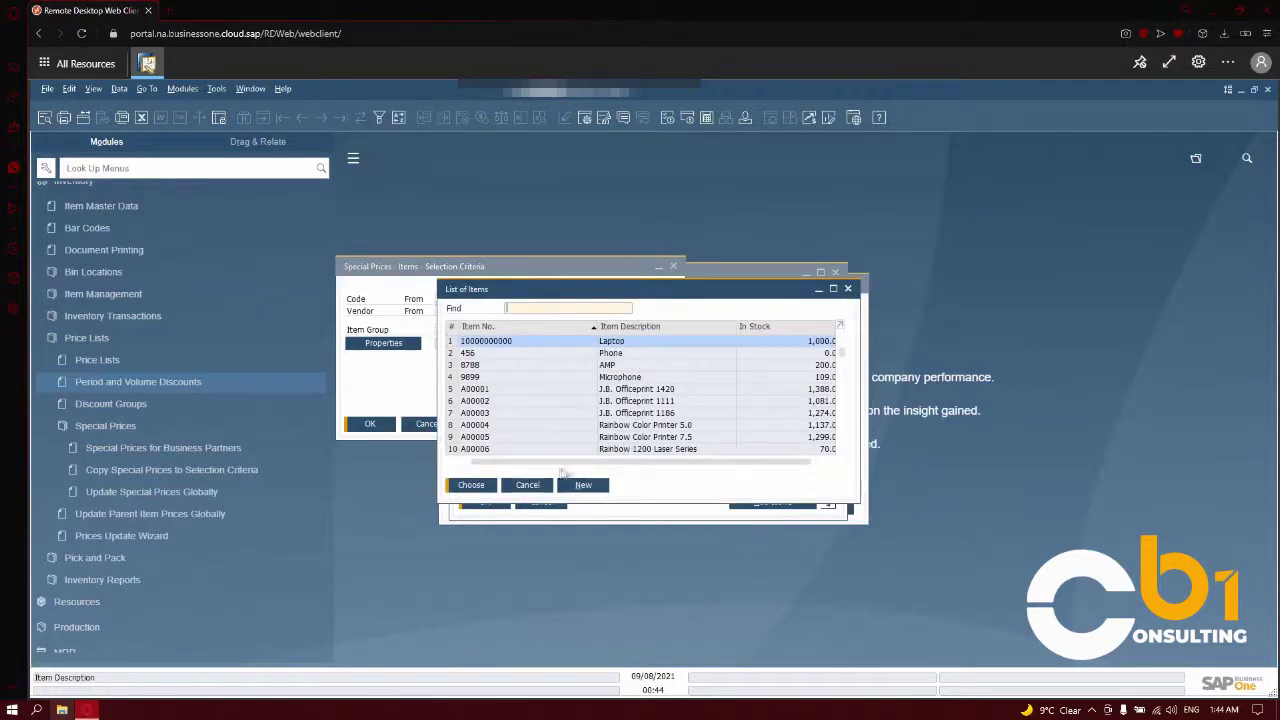
click(624, 437)
click(493, 488)
click(501, 311)
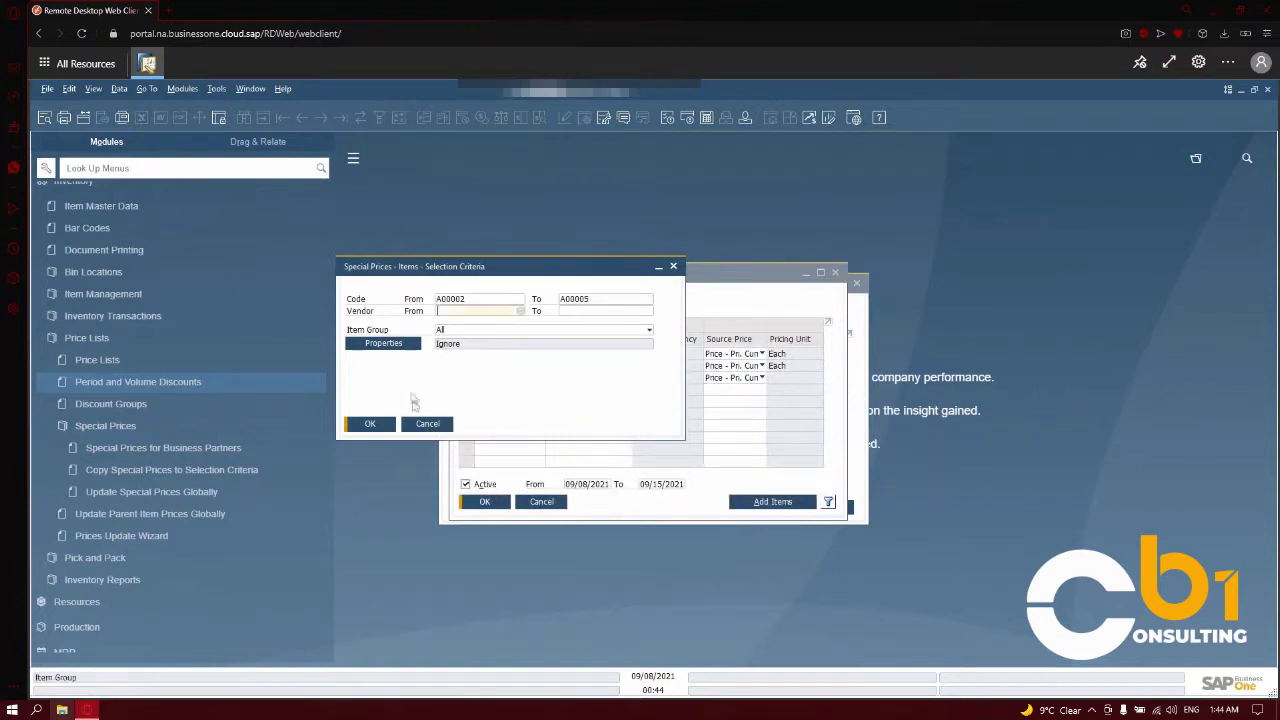
click(369, 424)
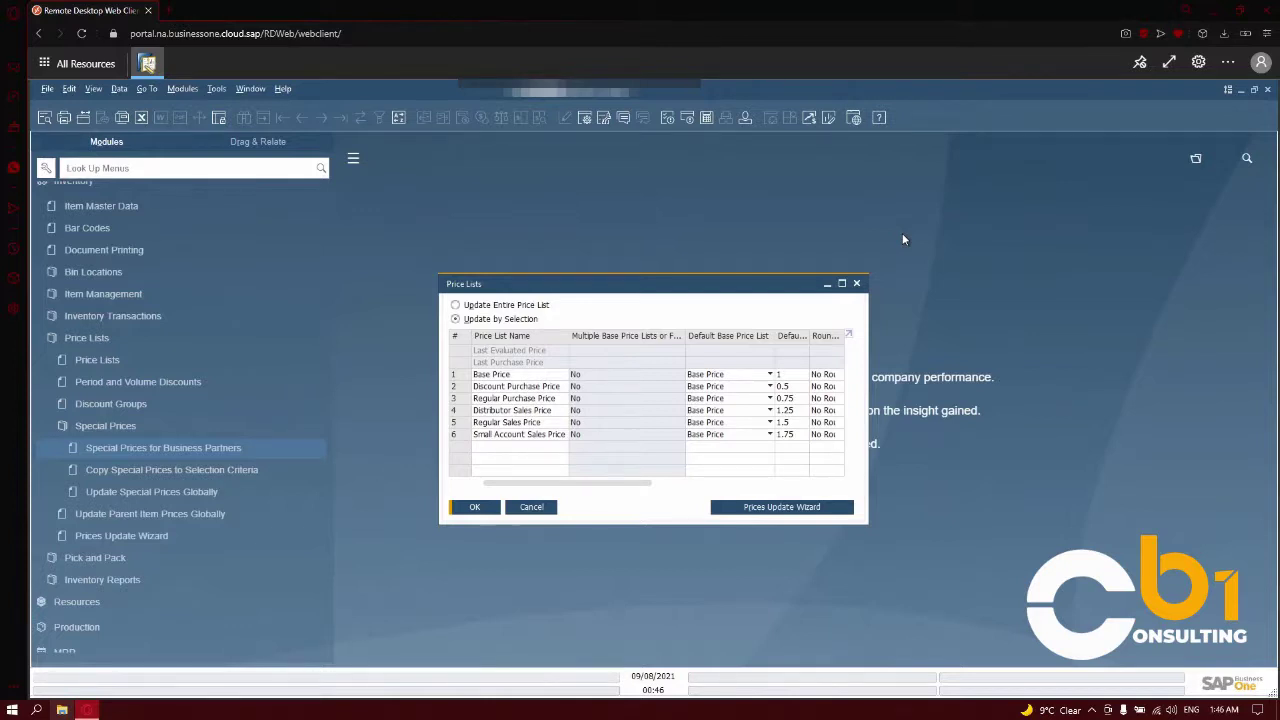
Open Special Prices for Business Partners and choose the vendor business partner.
click(185, 452)
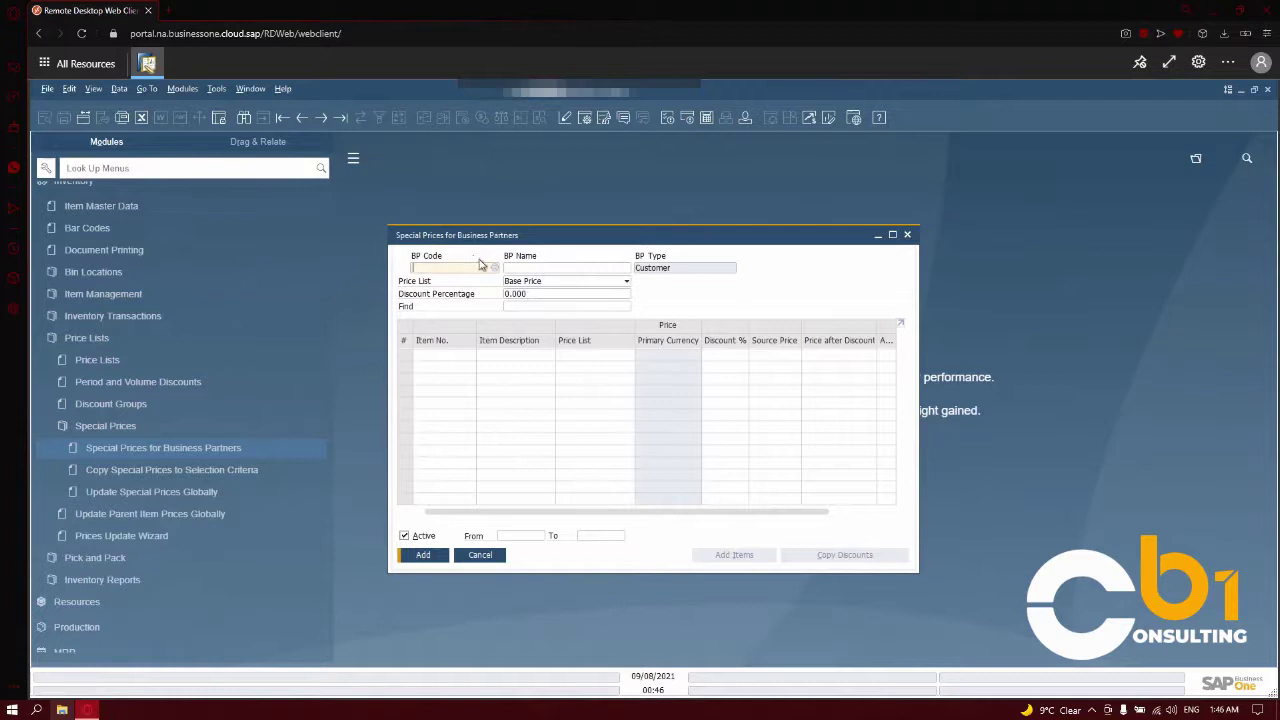
click(333, 120)
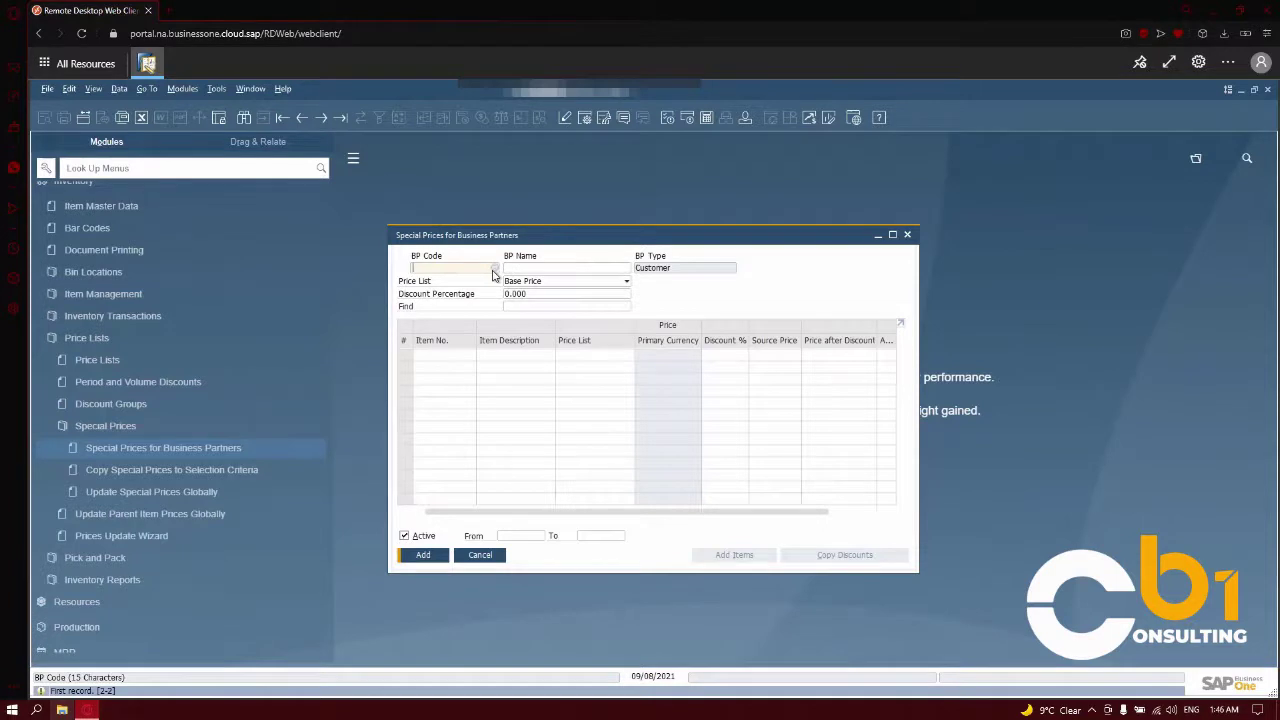
click(416, 268)
double_click(495, 311)
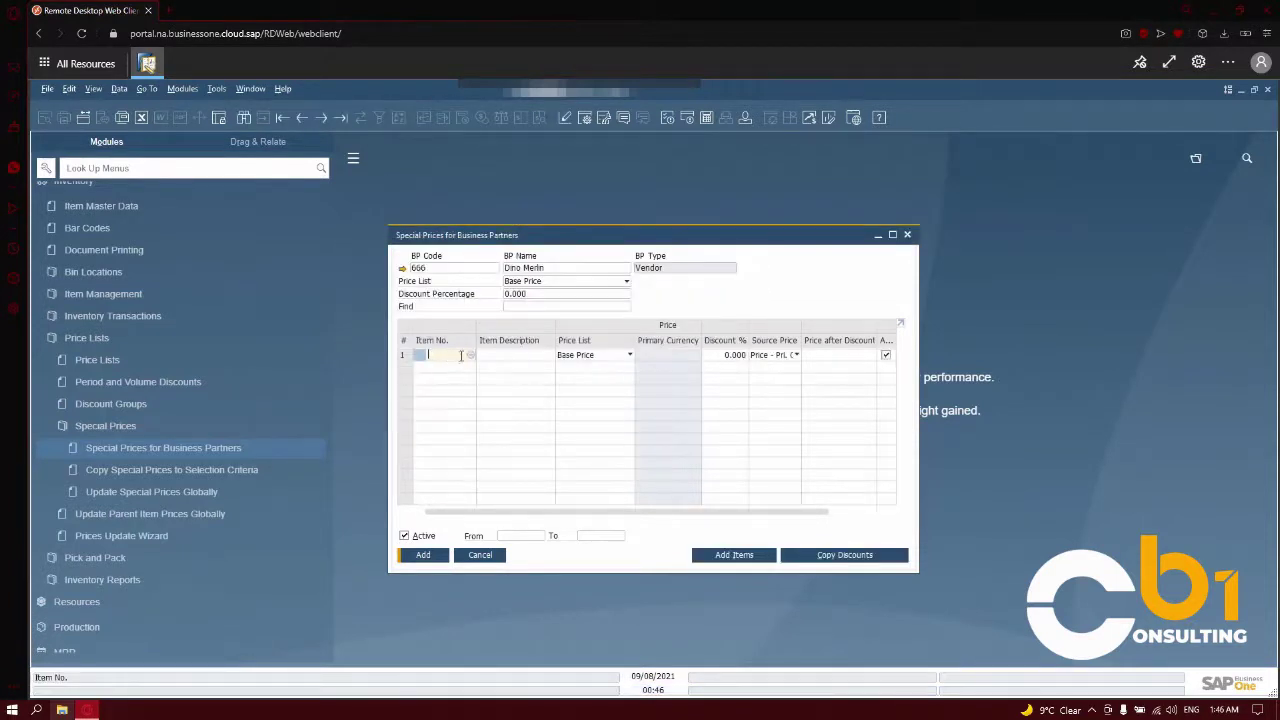
Put item A00004 at 500.00 $ in row 1 and submit the special price.
click(469, 358)
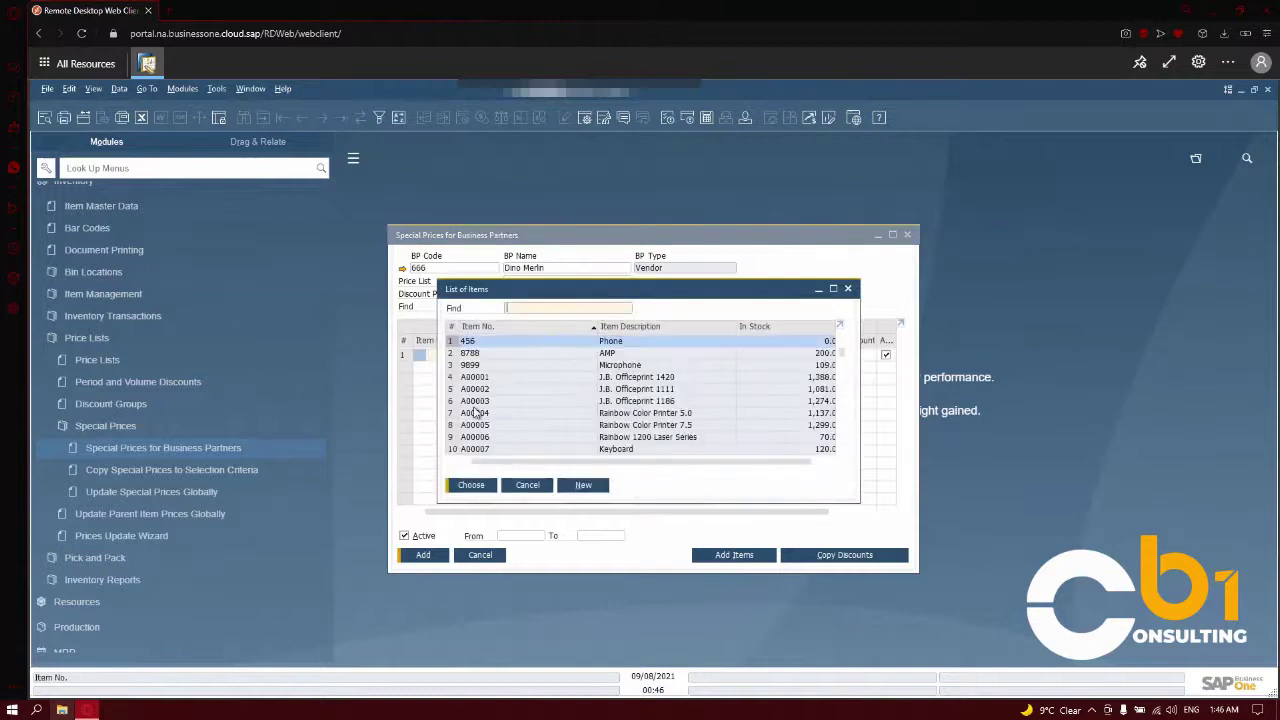
click(476, 413)
double_click(476, 413)
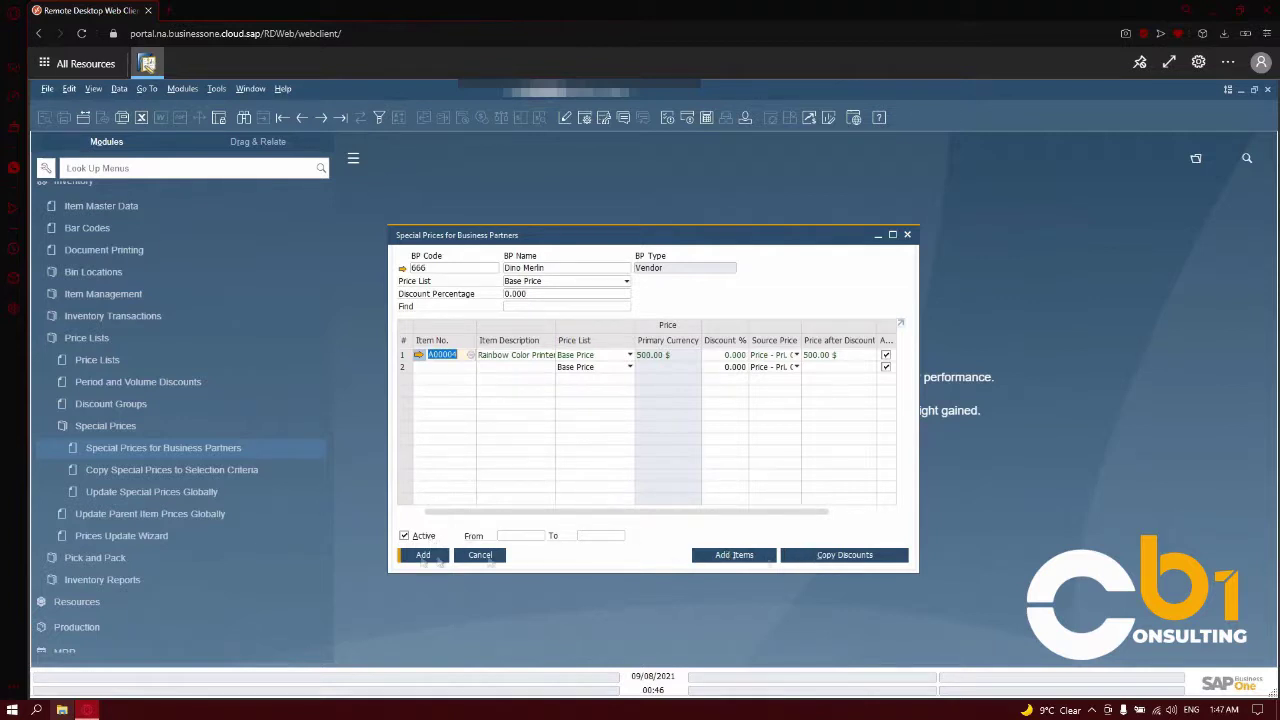
click(412, 557)
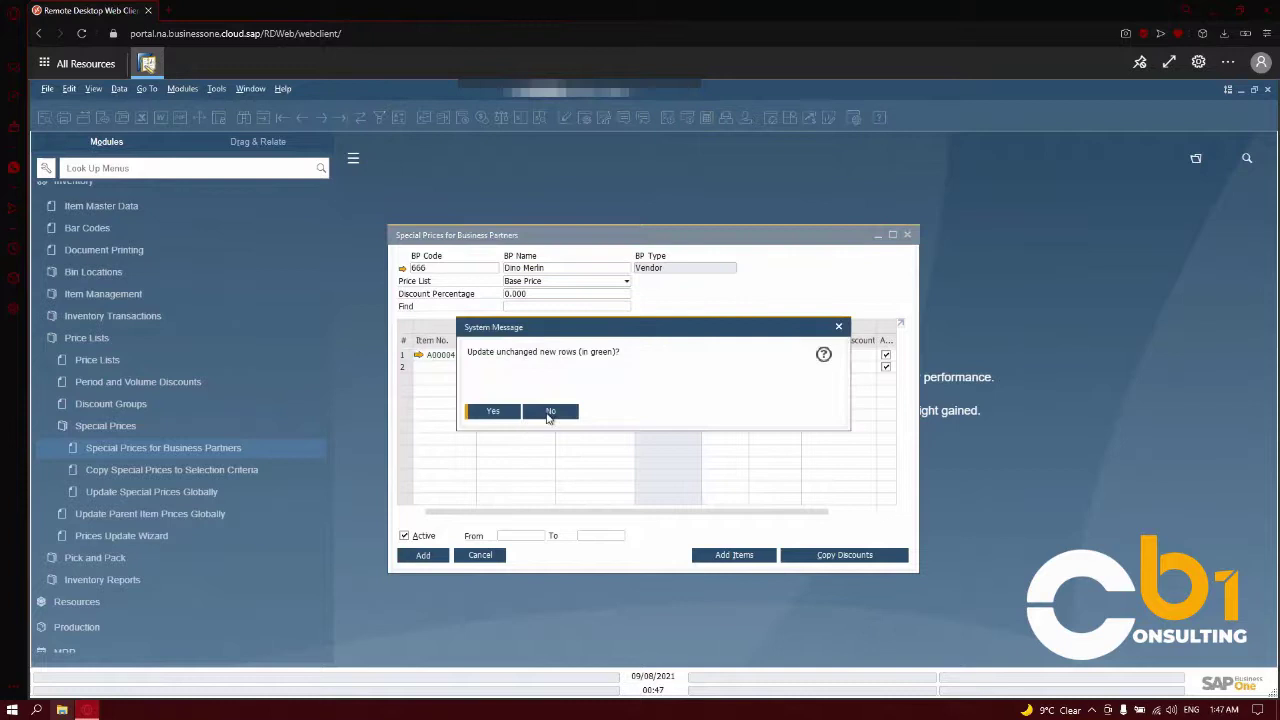
Decline updating unchanged new rows to finish the add, then close the special prices form.
click(549, 412)
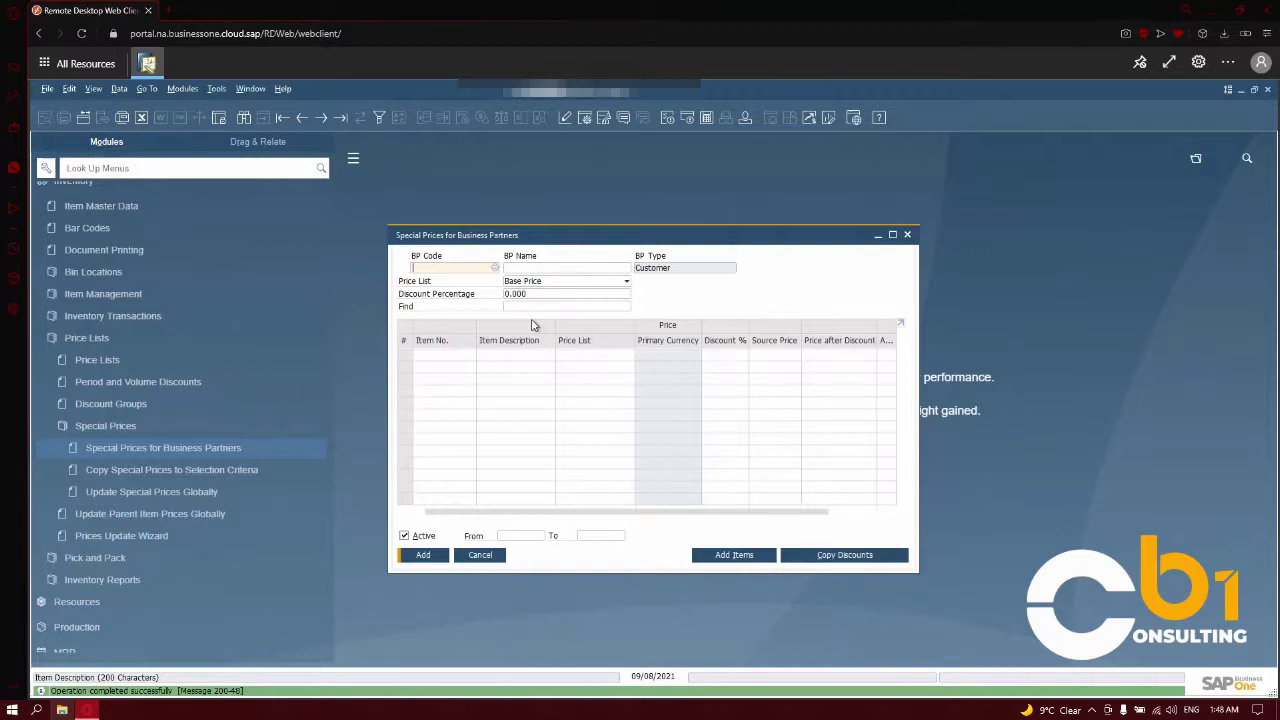
key(Escape)
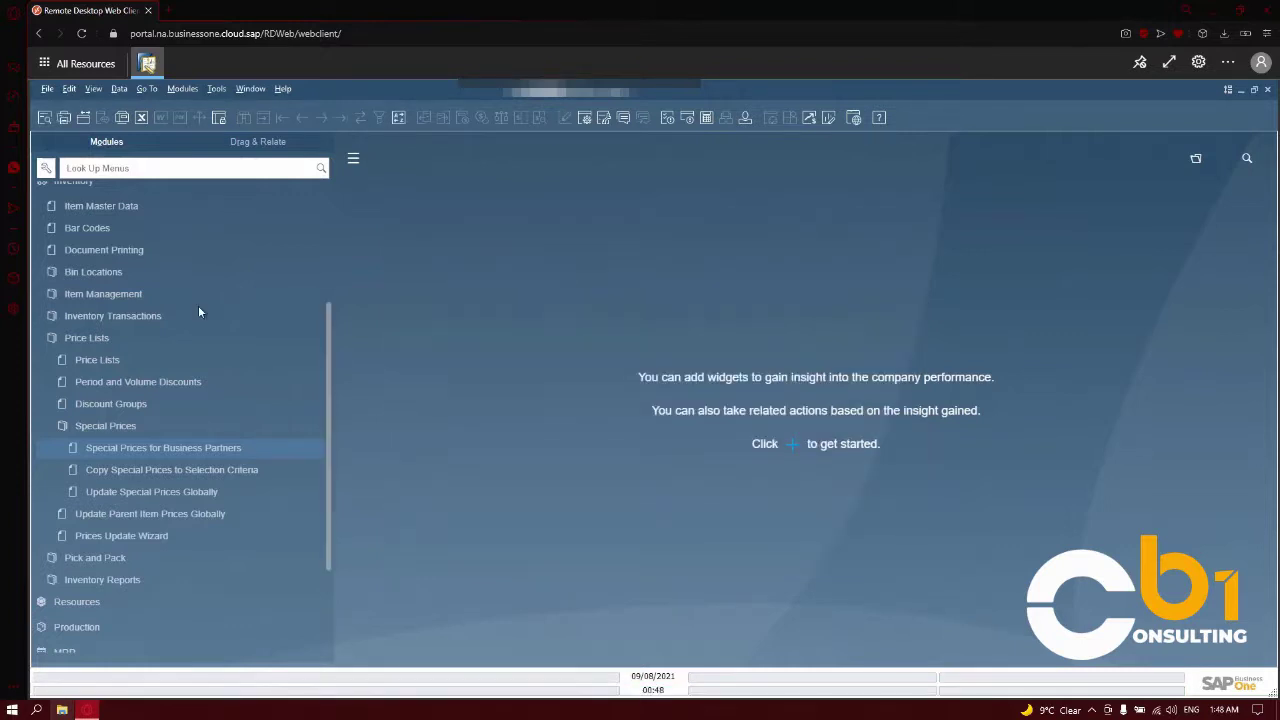
Open Item Master Data on the last item, Z00011 Bedroom shelves, showing its Regular Sales Price.
scroll(117, 424, up, 5)
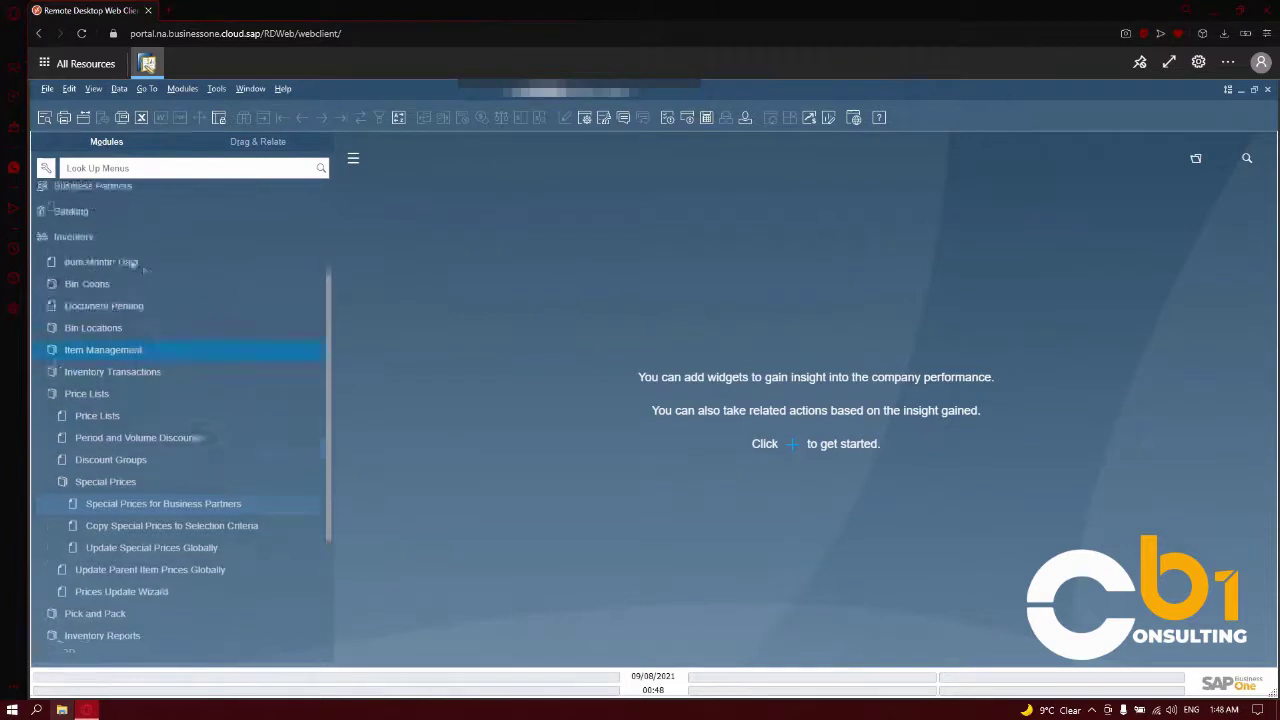
click(118, 420)
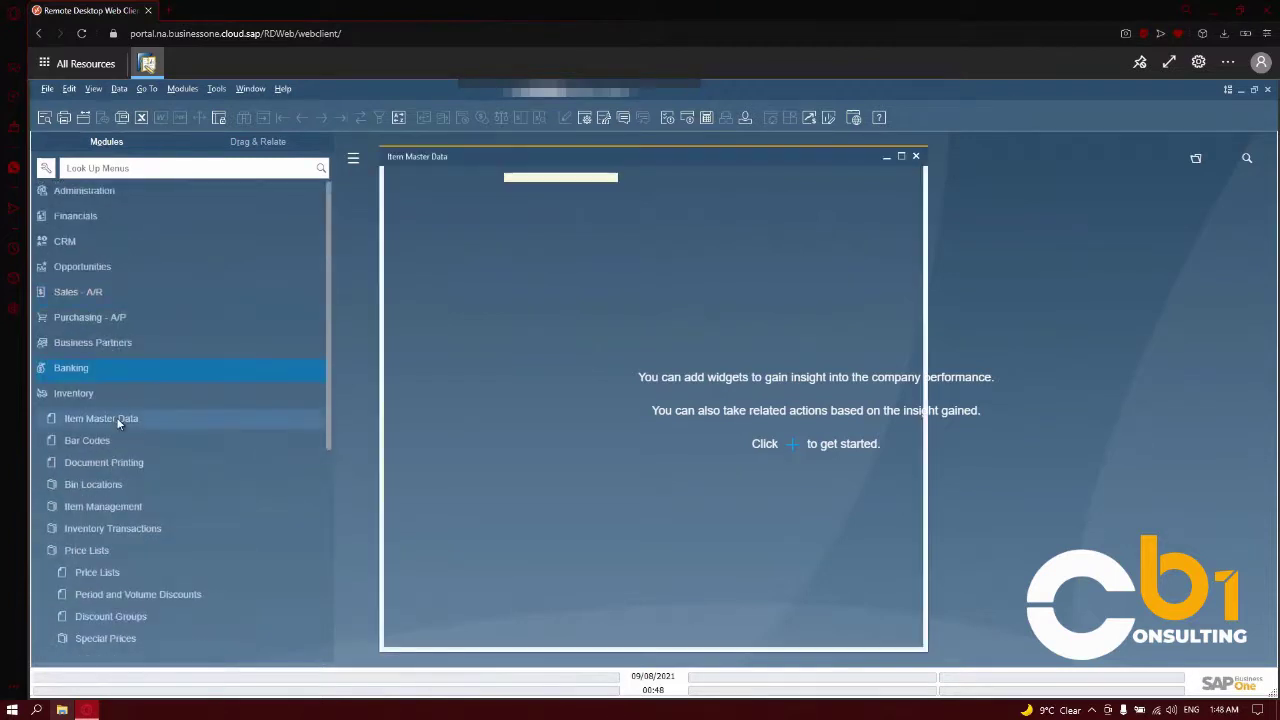
click(343, 121)
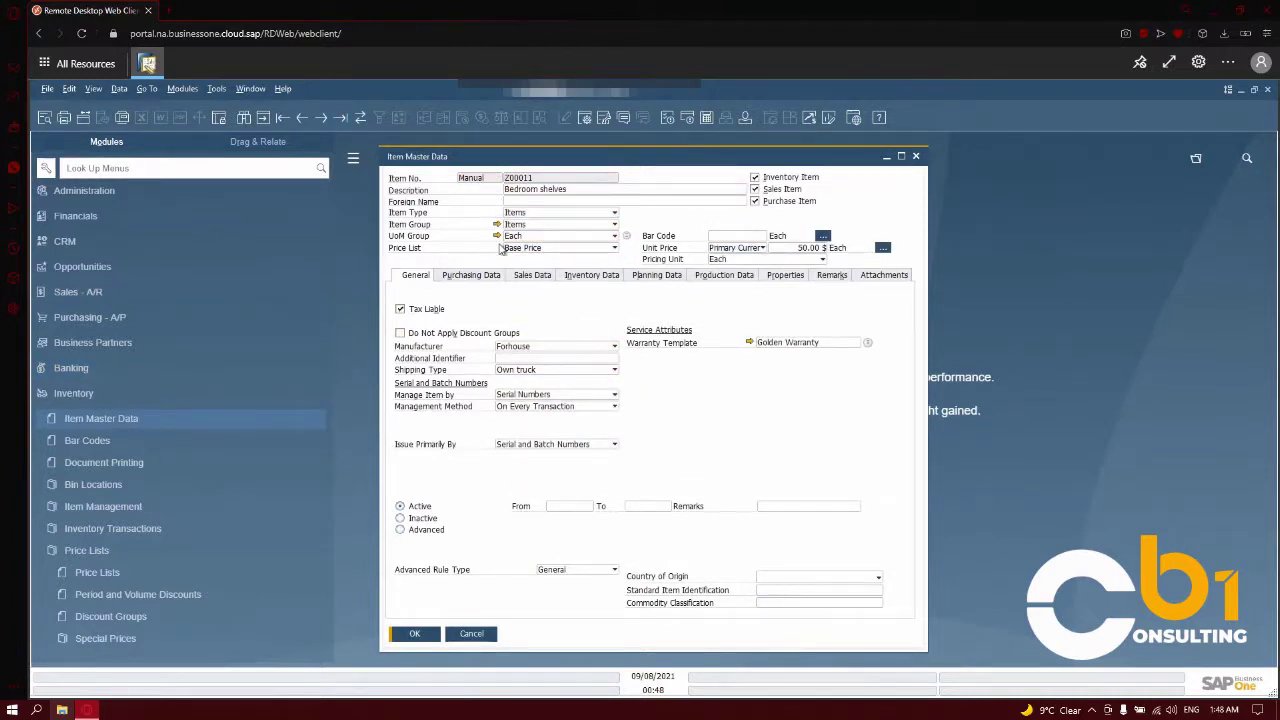
click(520, 248)
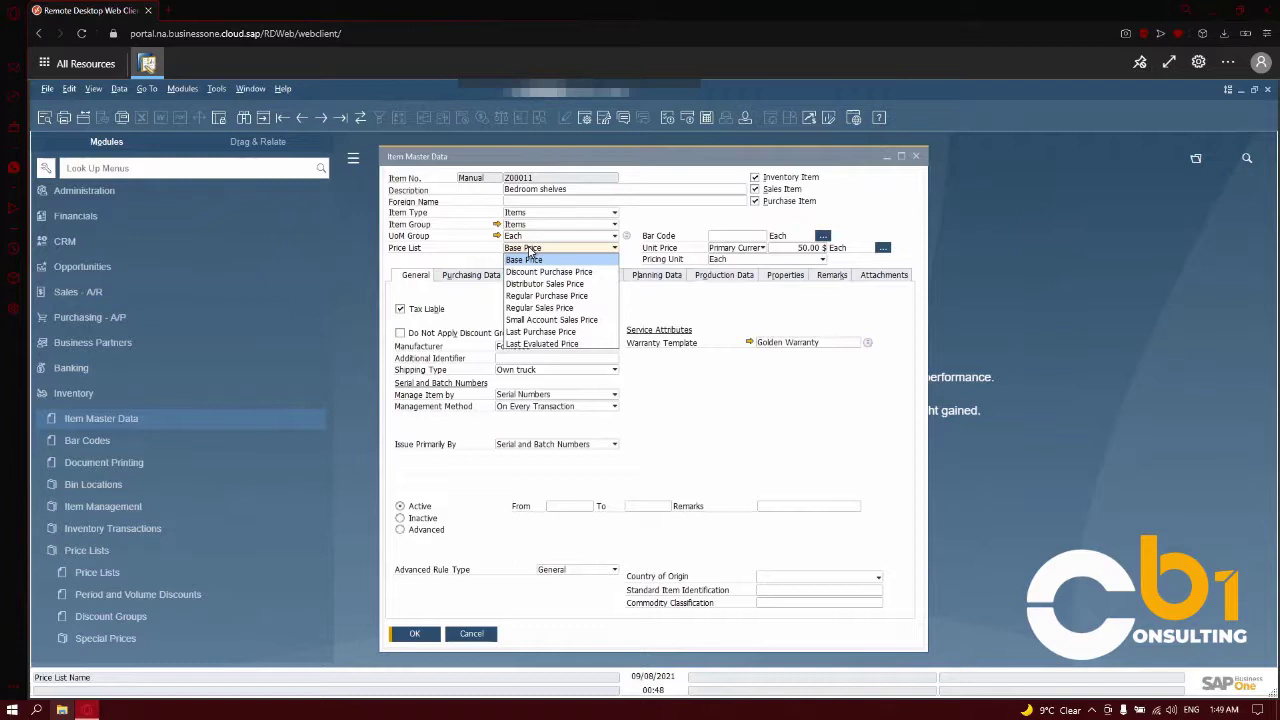
click(556, 307)
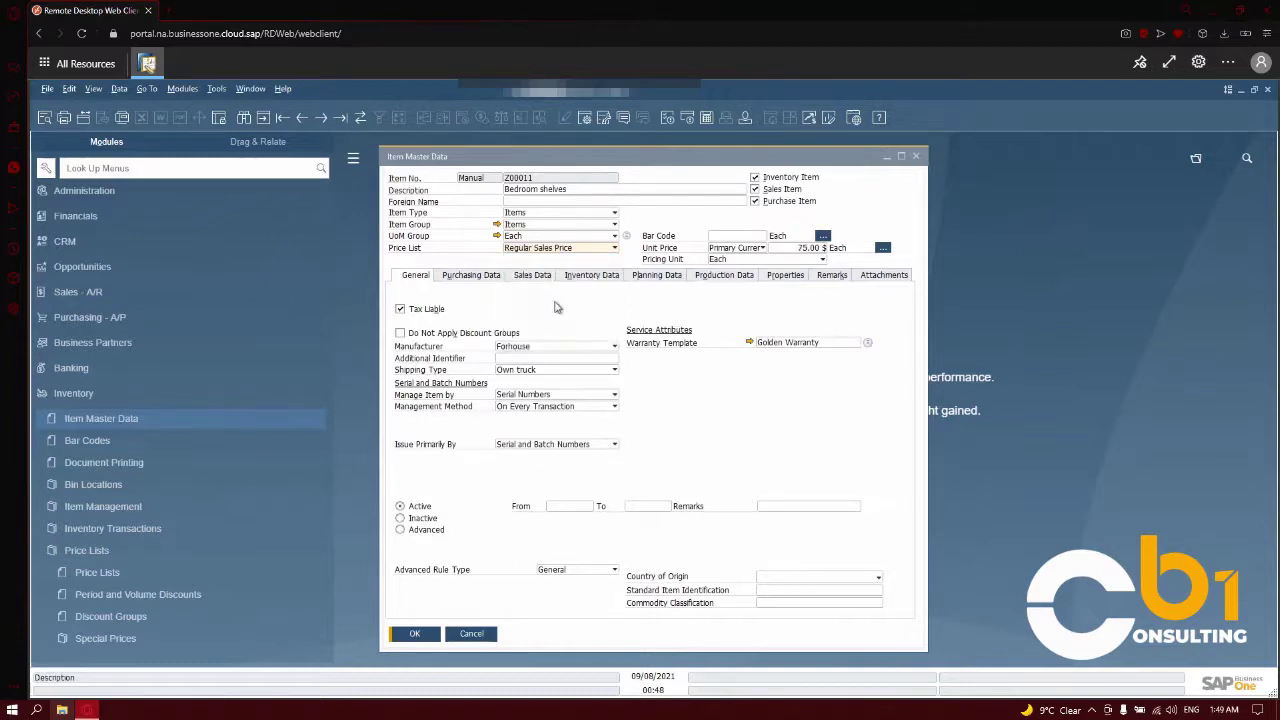
Compare Base, Distributor Sales, Discount Purchase and Small Account Sales prices, ending at 87.50 $.
click(560, 248)
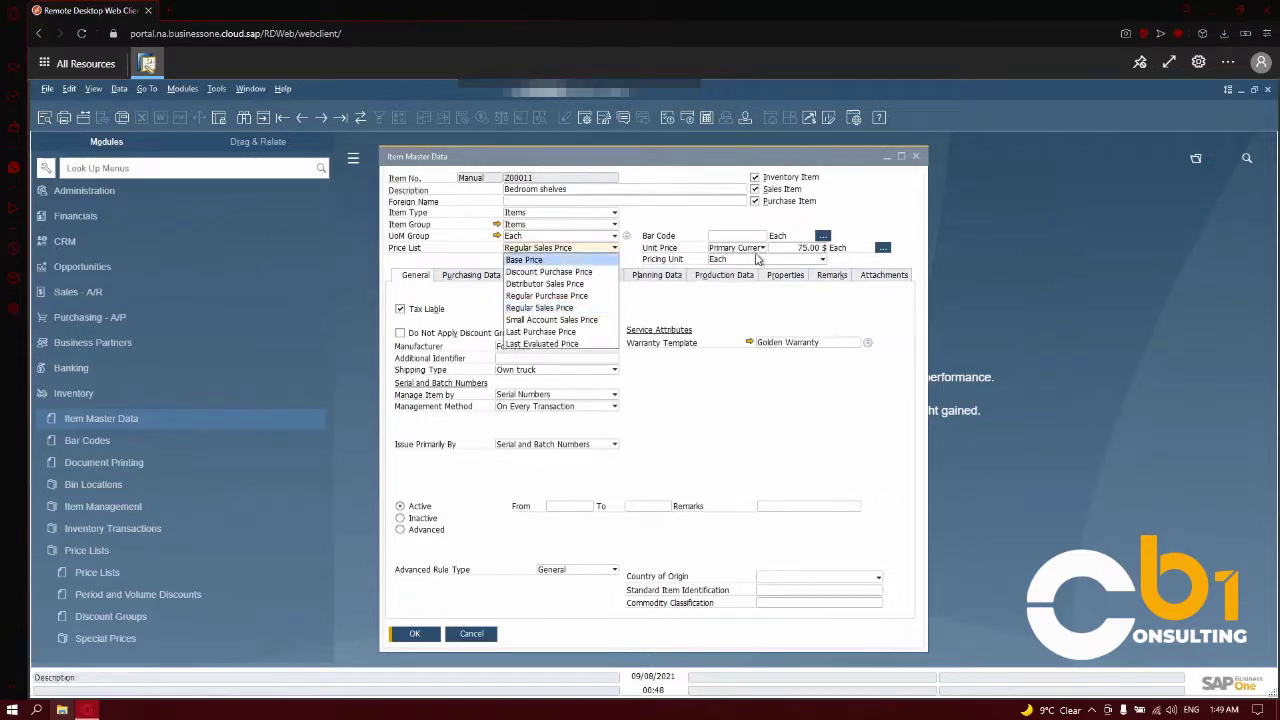
click(576, 260)
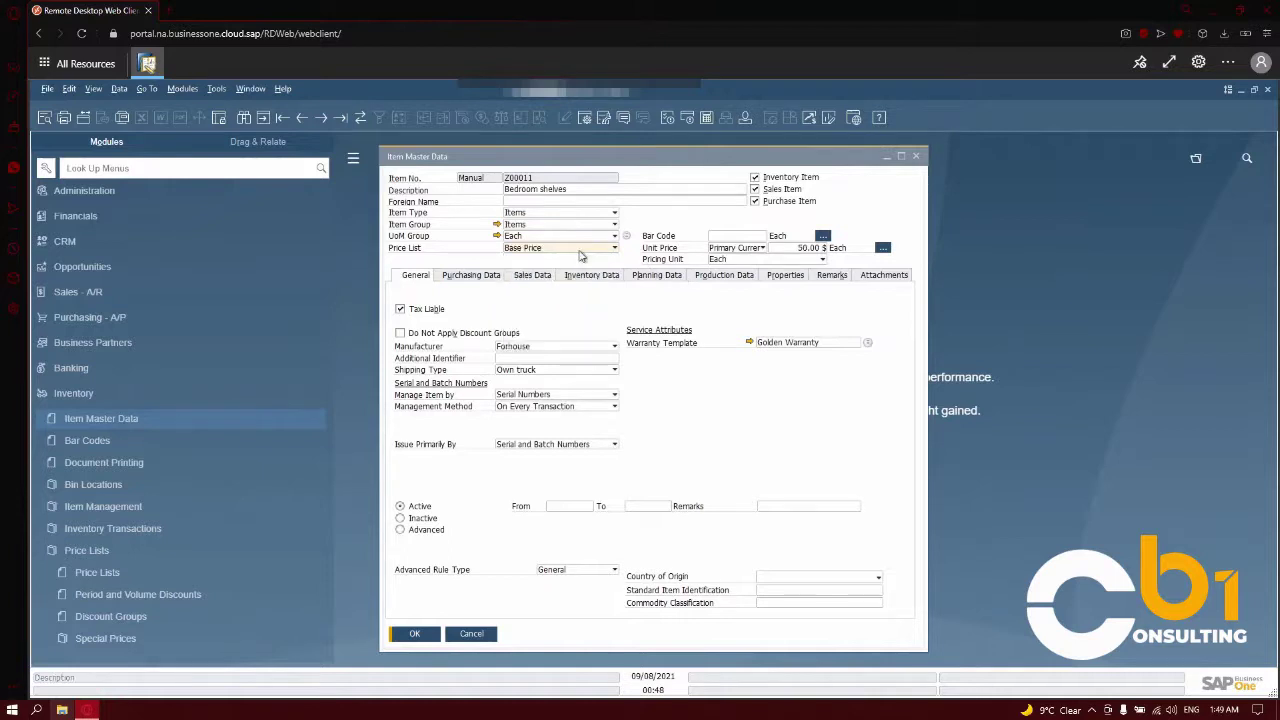
click(562, 248)
click(563, 280)
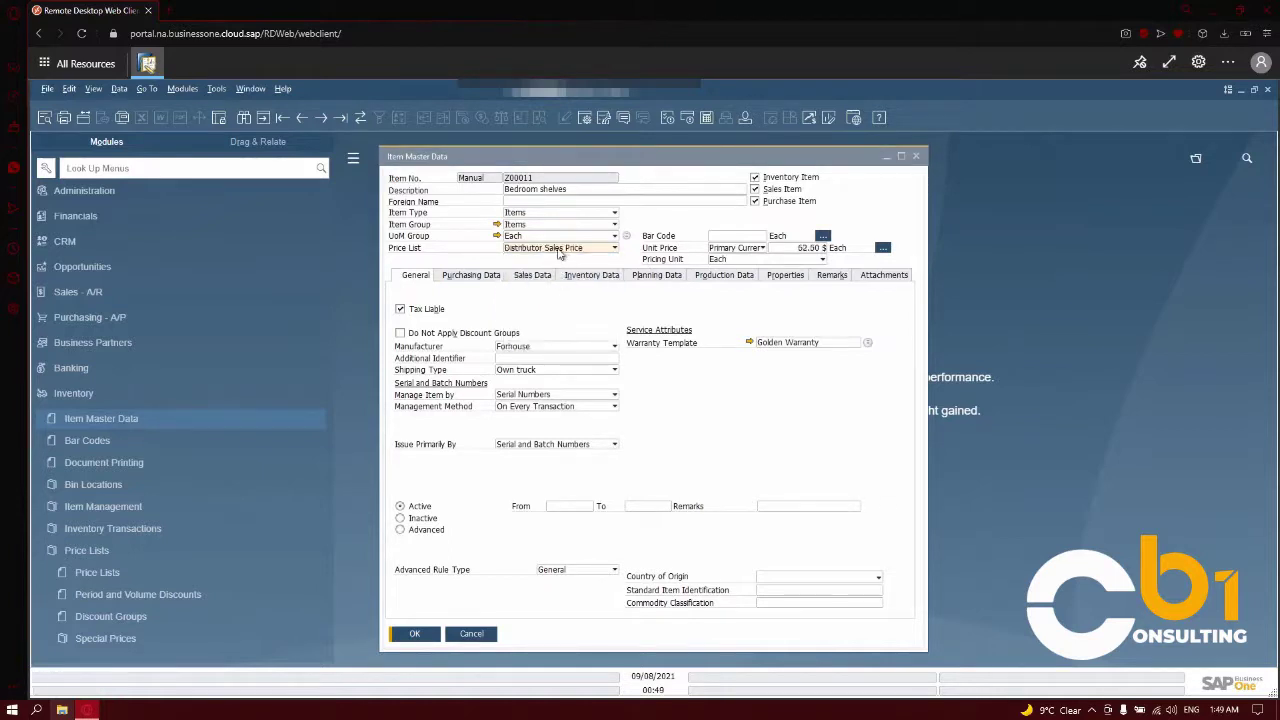
click(557, 248)
click(552, 272)
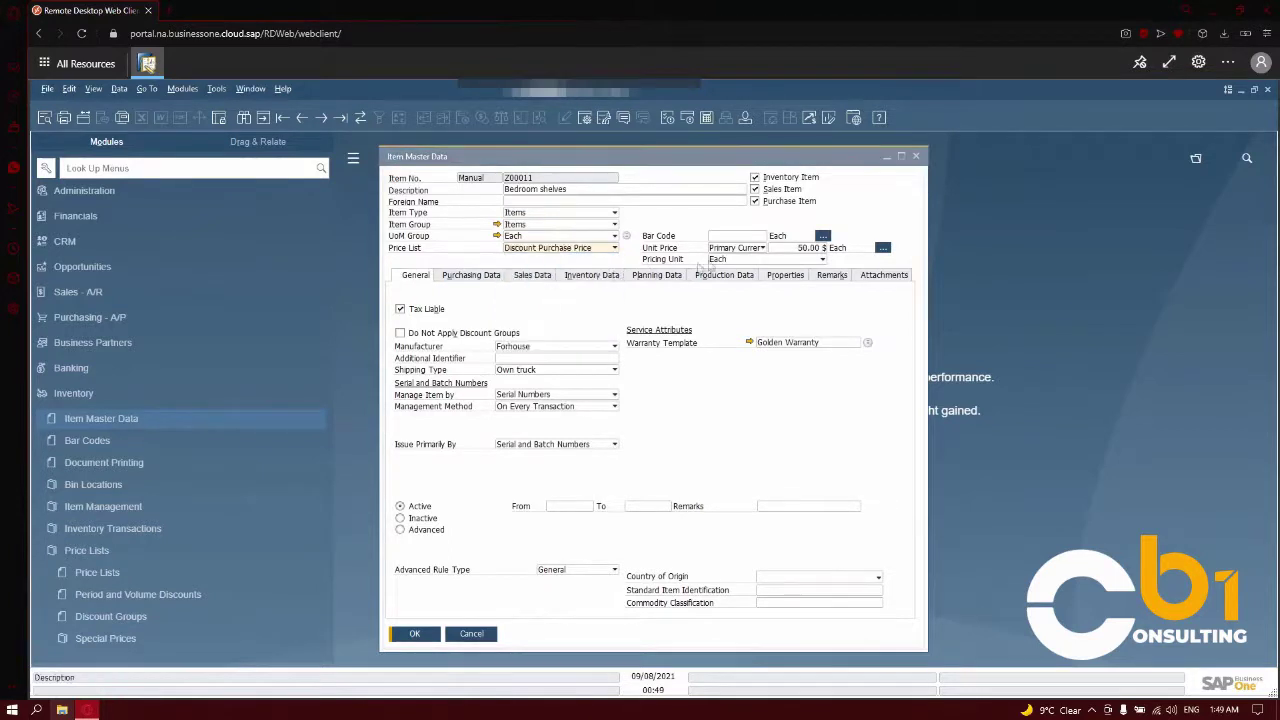
click(582, 249)
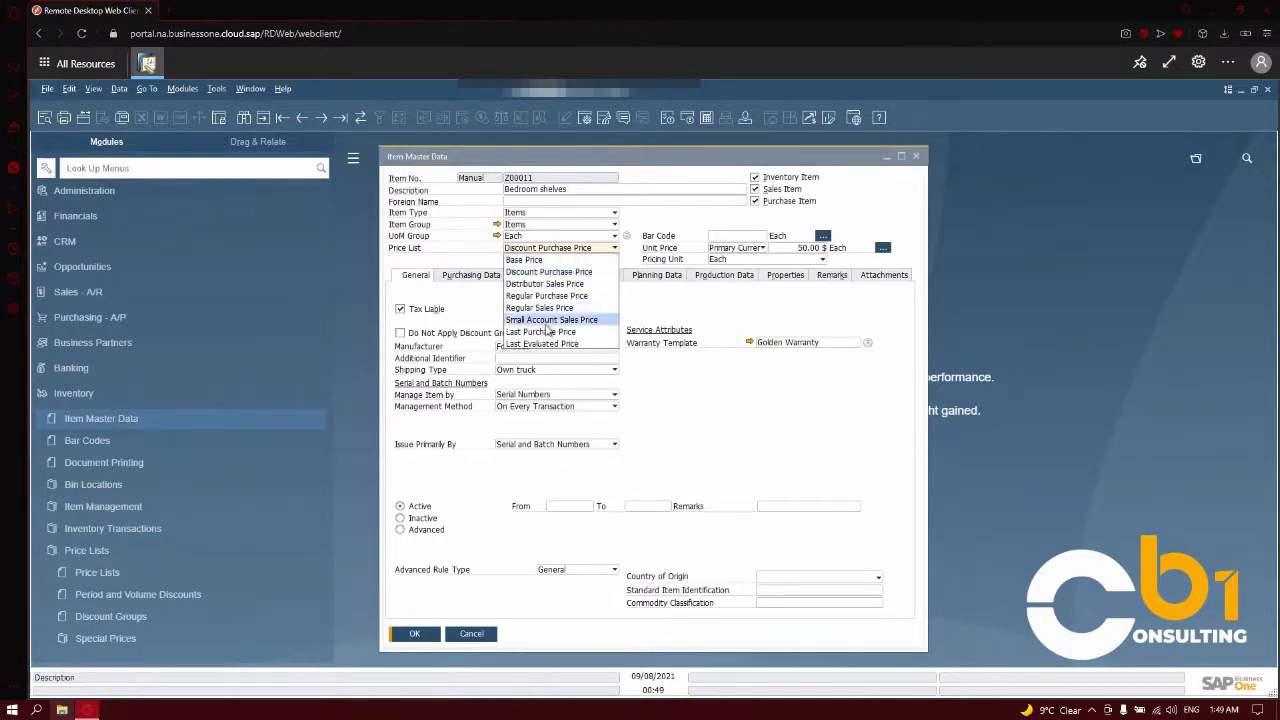
click(549, 320)
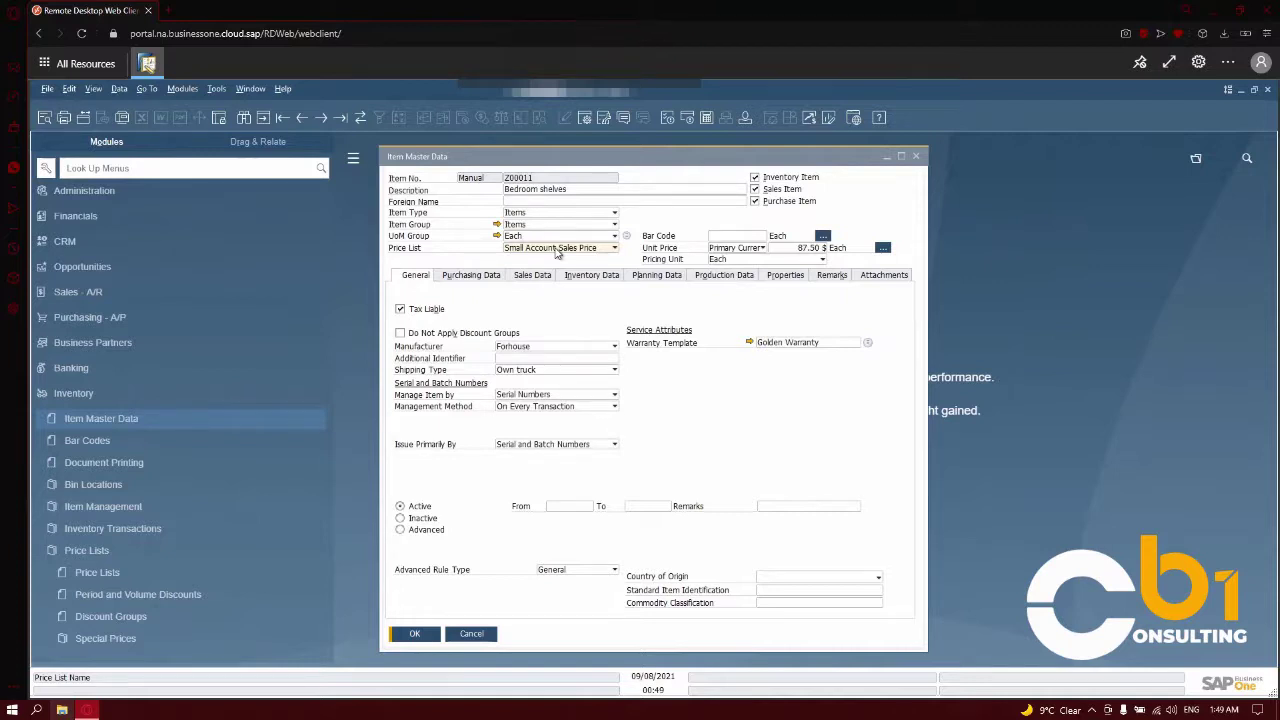
click(557, 248)
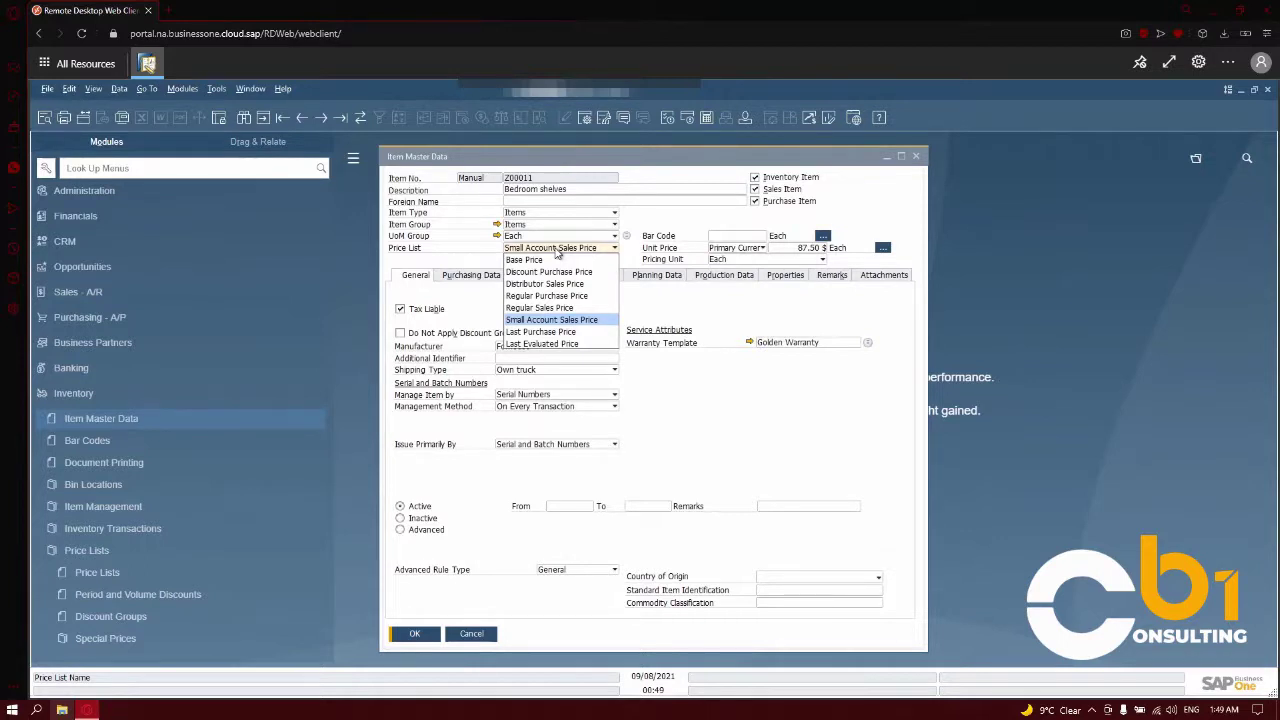
Close the item and show a vendor's Payment Terms tab with Net30 and the Base Price list.
click(915, 157)
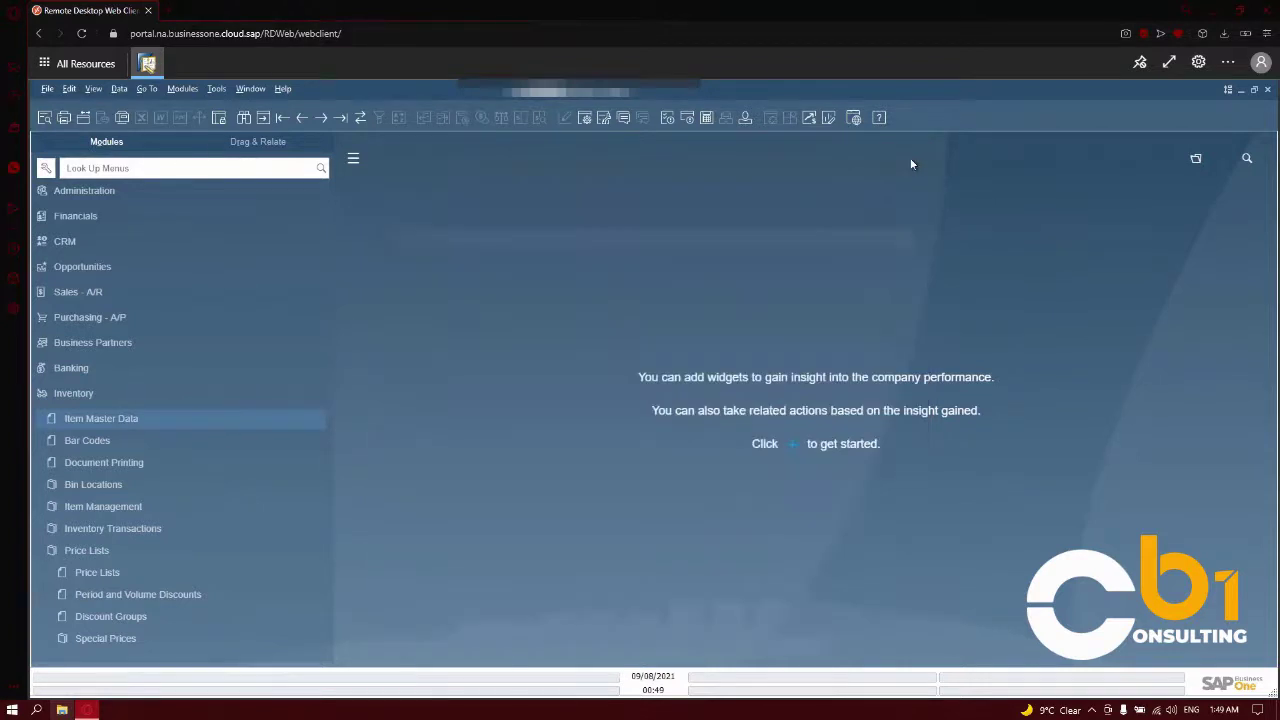
click(90, 342)
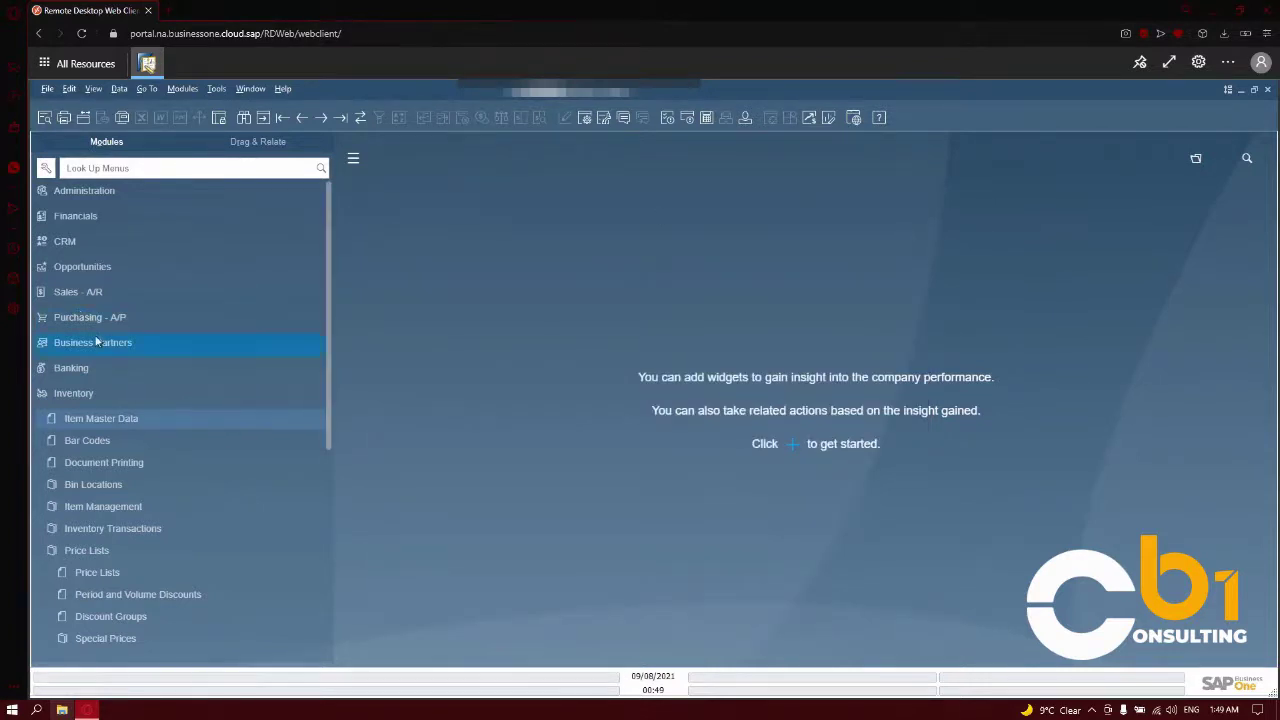
click(97, 274)
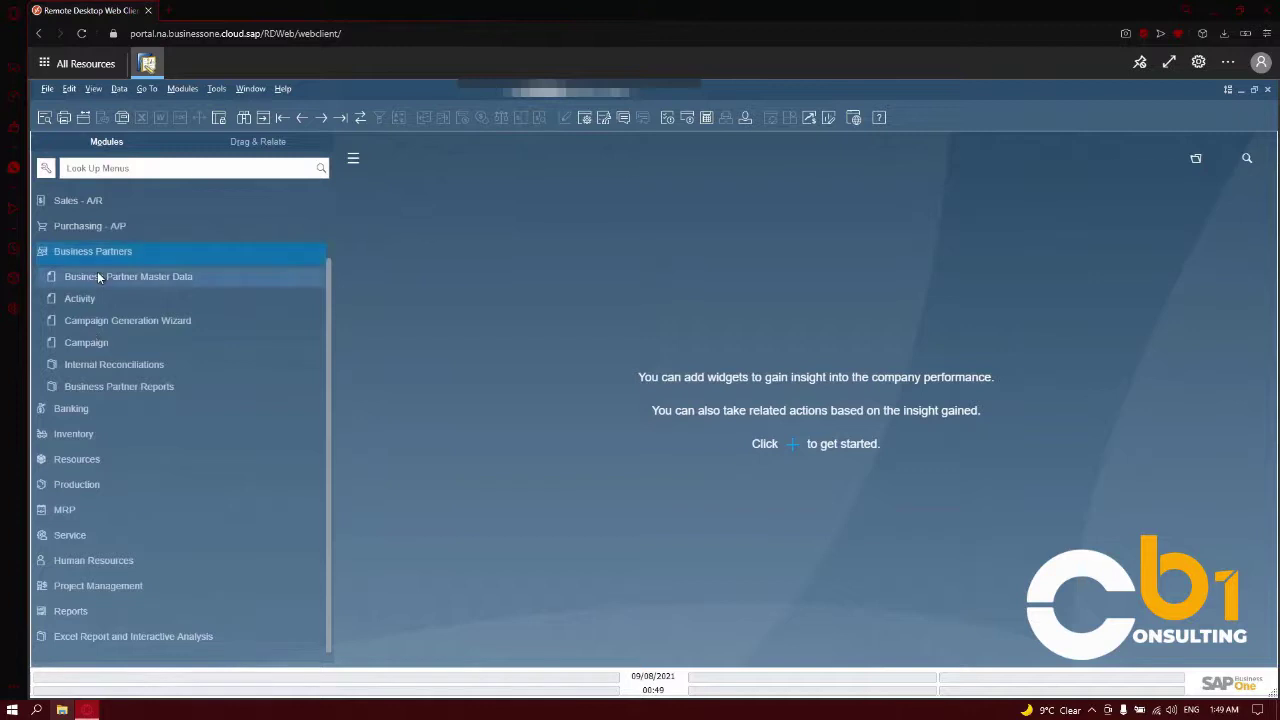
click(341, 118)
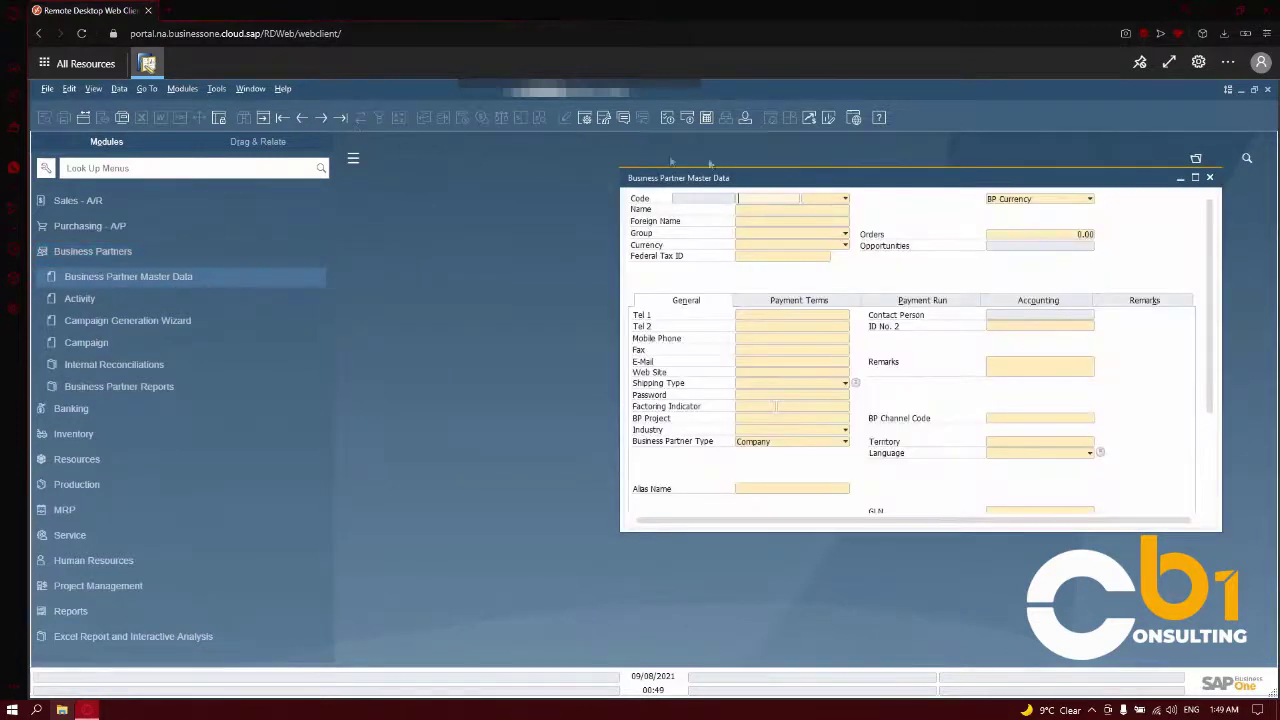
drag(736, 177, 620, 177)
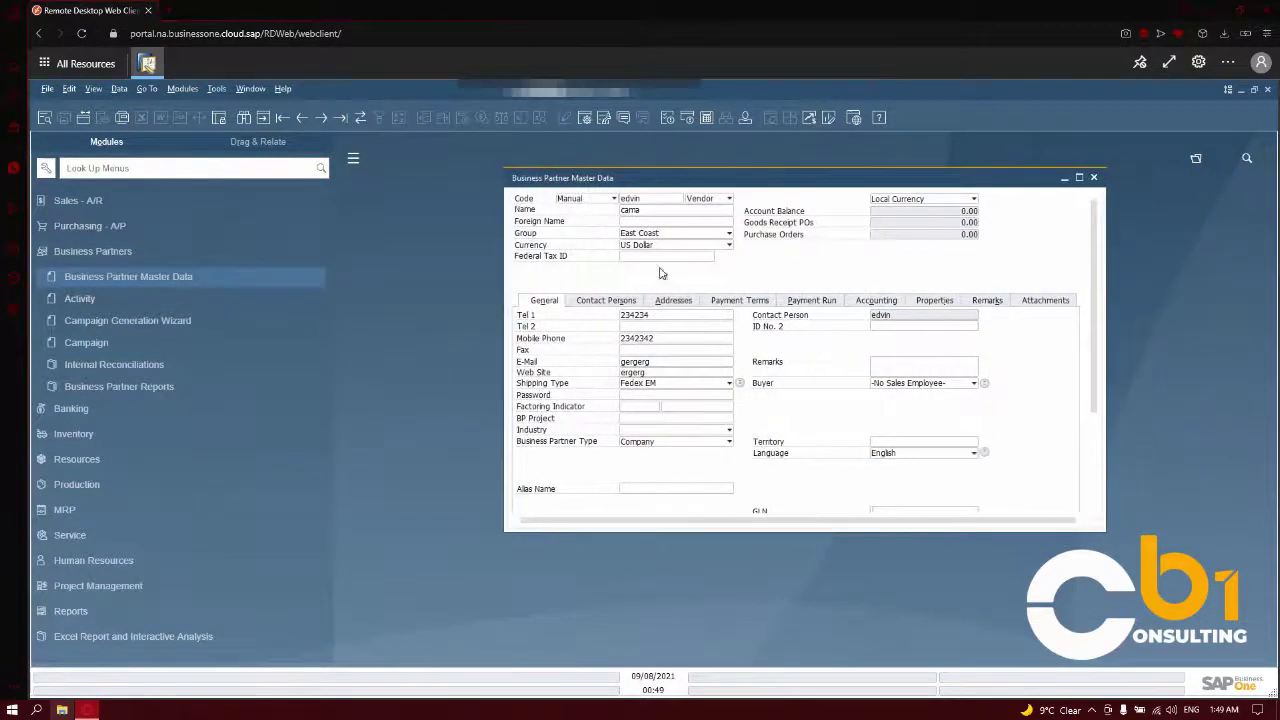
click(720, 304)
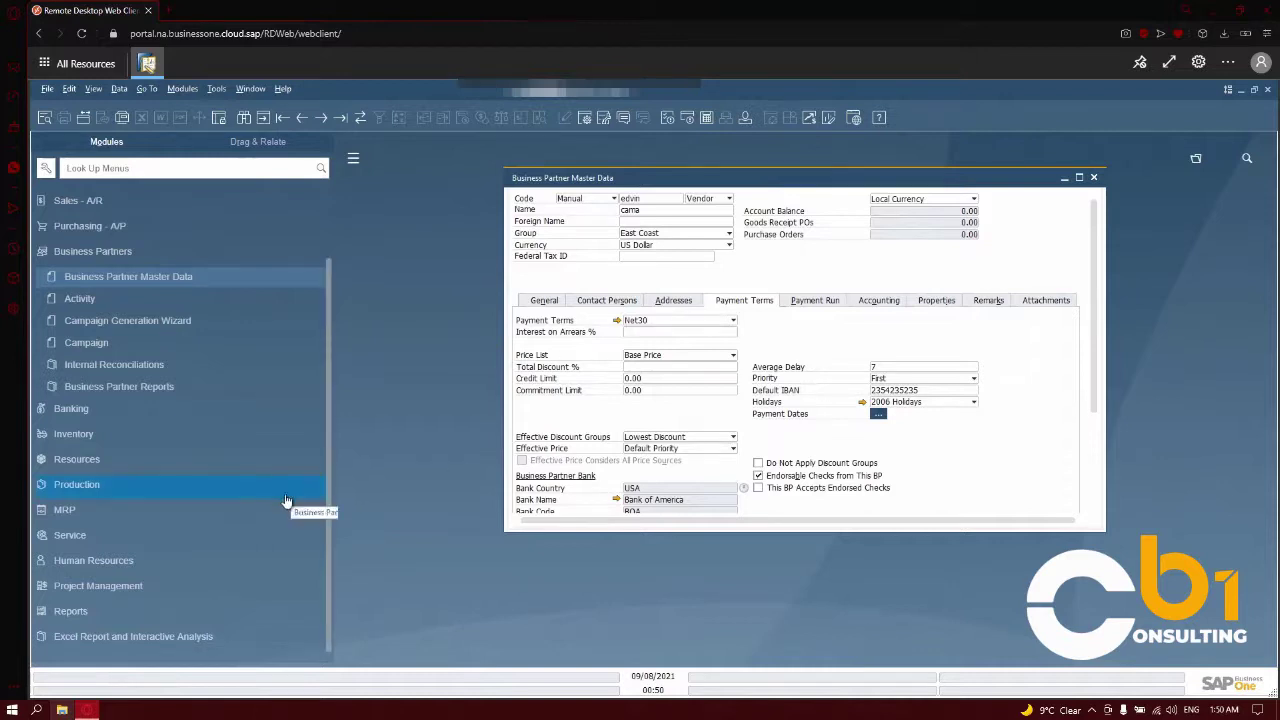
Expand Inventory to list price list functions such as Special Prices and Prices Update Wizard.
click(64, 435)
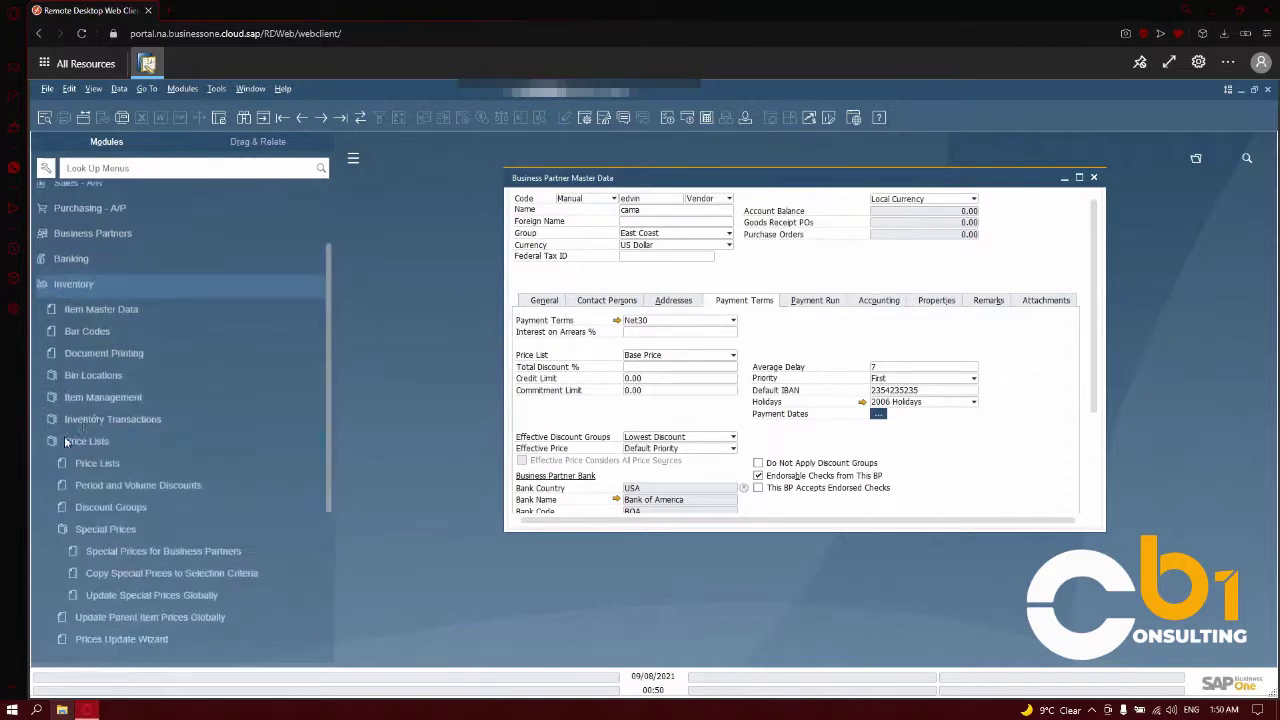